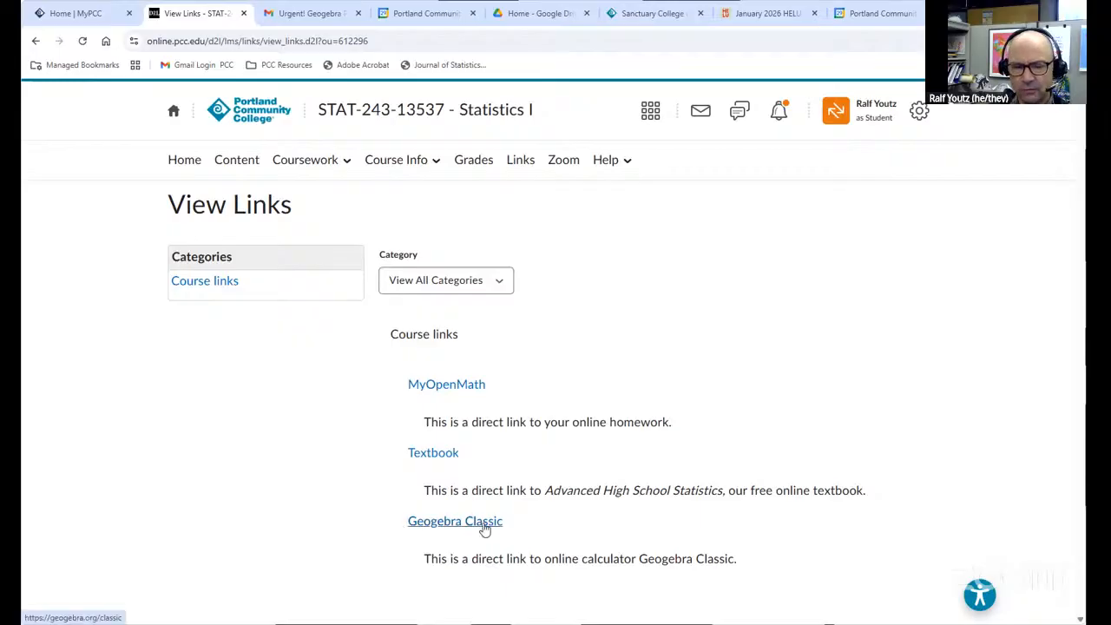
Open GeoGebra Classic from the course links, discarding the unsaved changes, and choose the Spreadsheet perspective
left_click(483, 524)
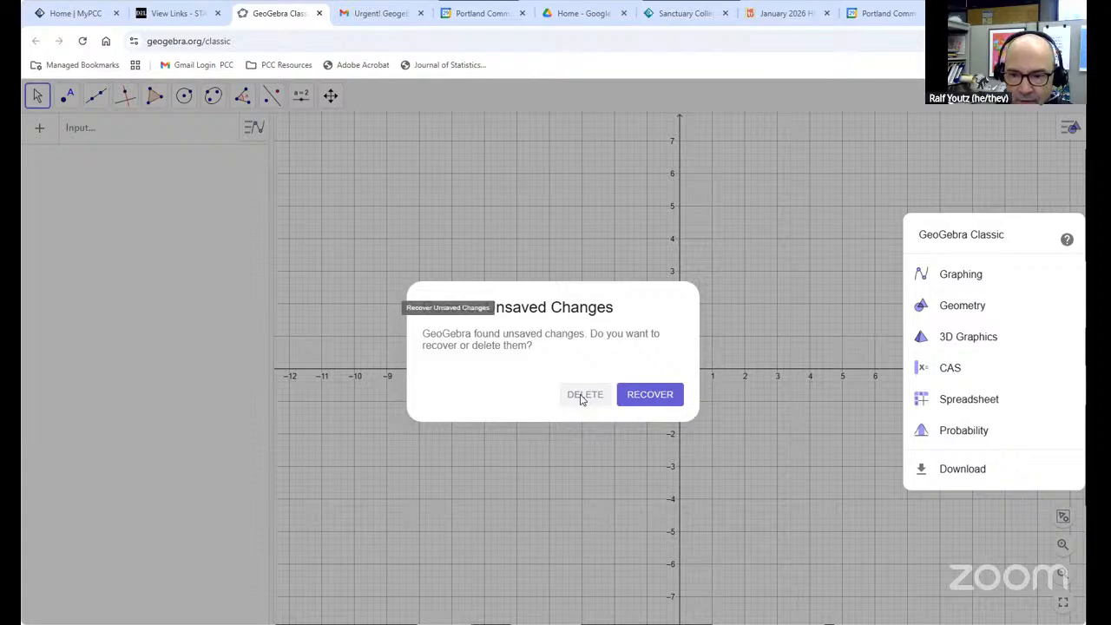
left_click(583, 395)
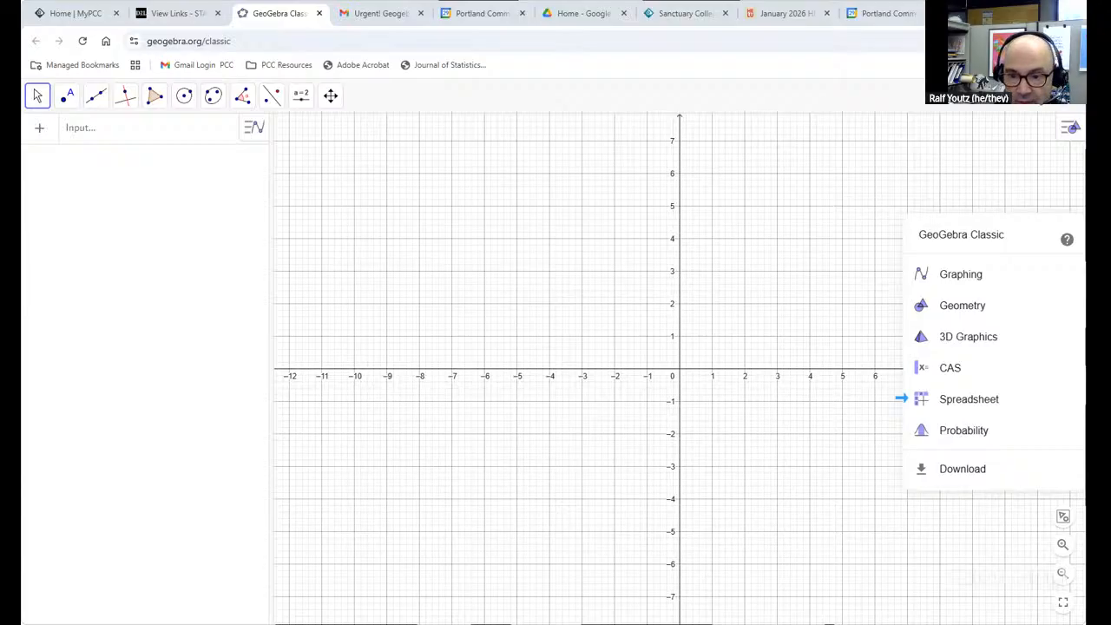
left_click(992, 401)
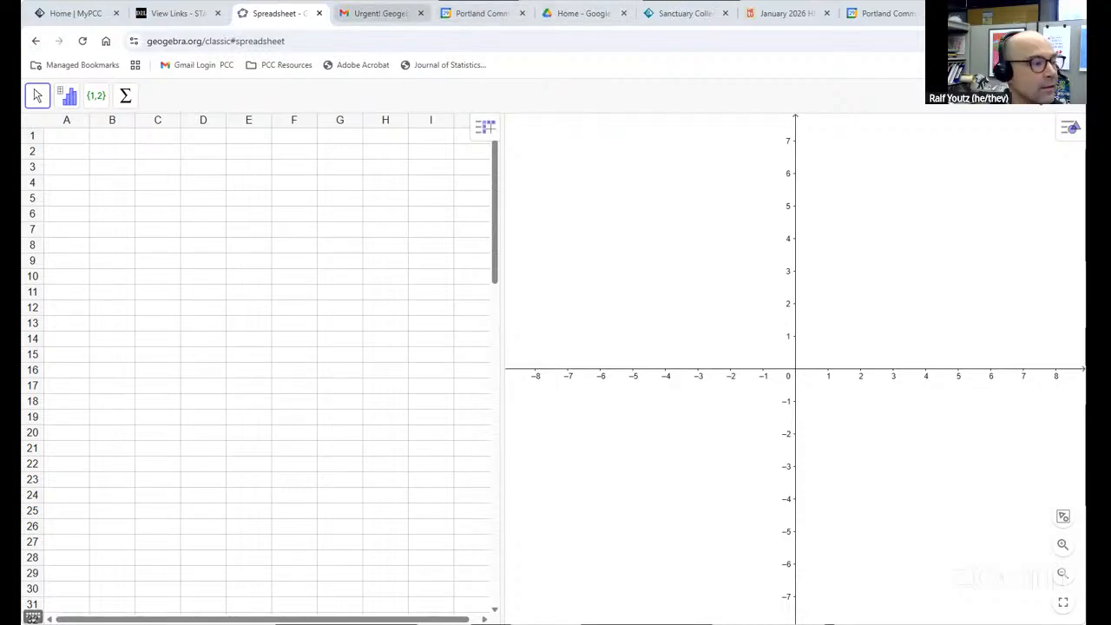
Close the Gmail browser tab
left_click(421, 13)
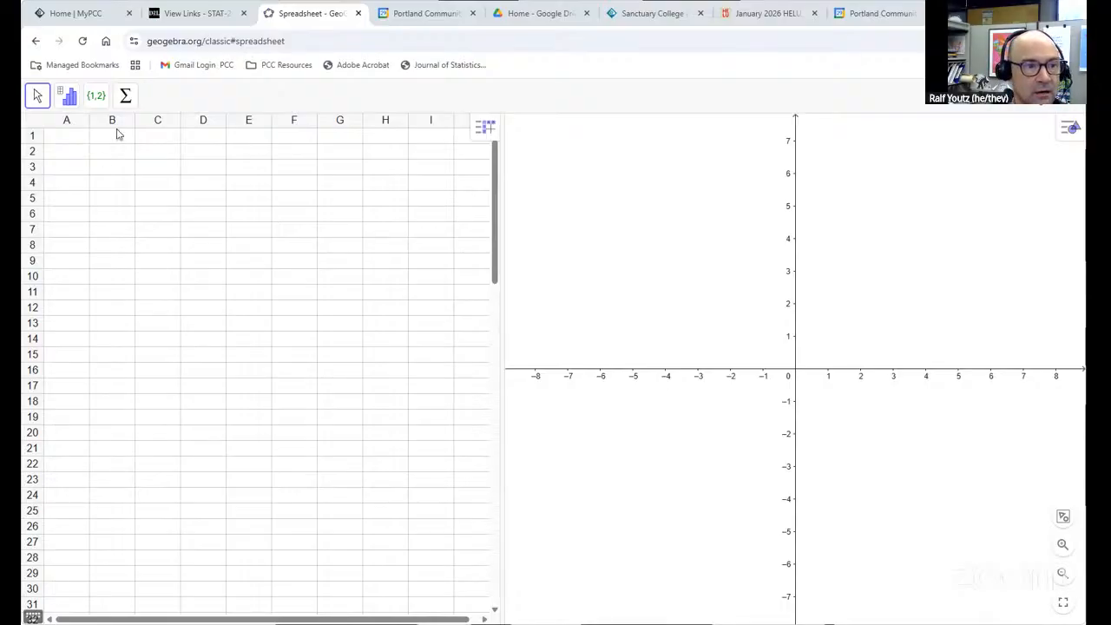
Enter the values 54, 9, 47, 93, 56 and 31 into cells A1 to A6
left_click(74, 140)
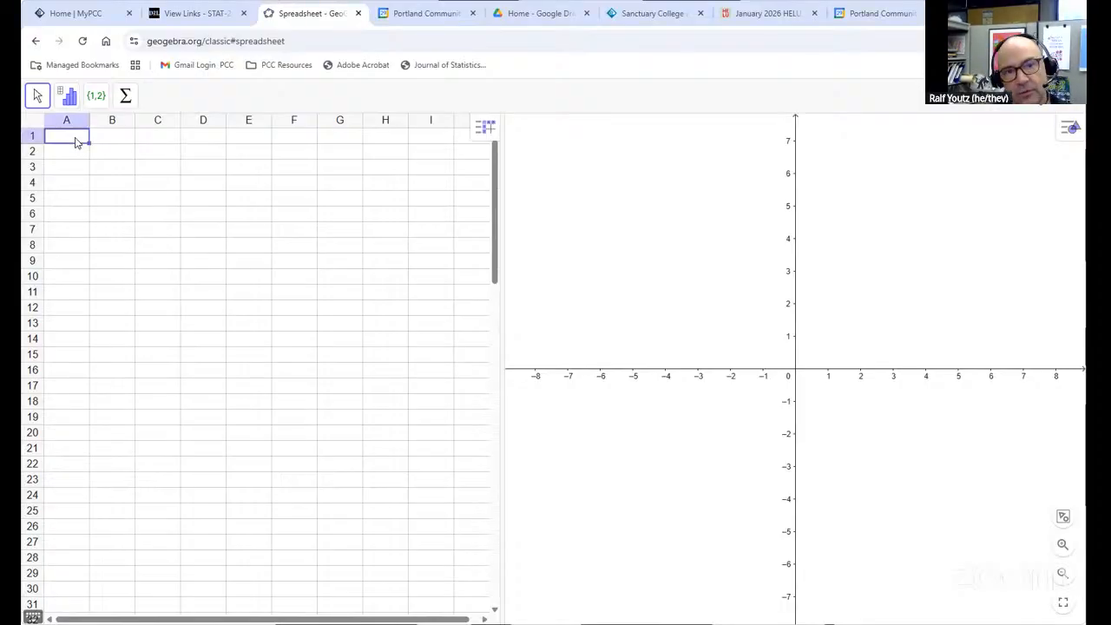
type("54")
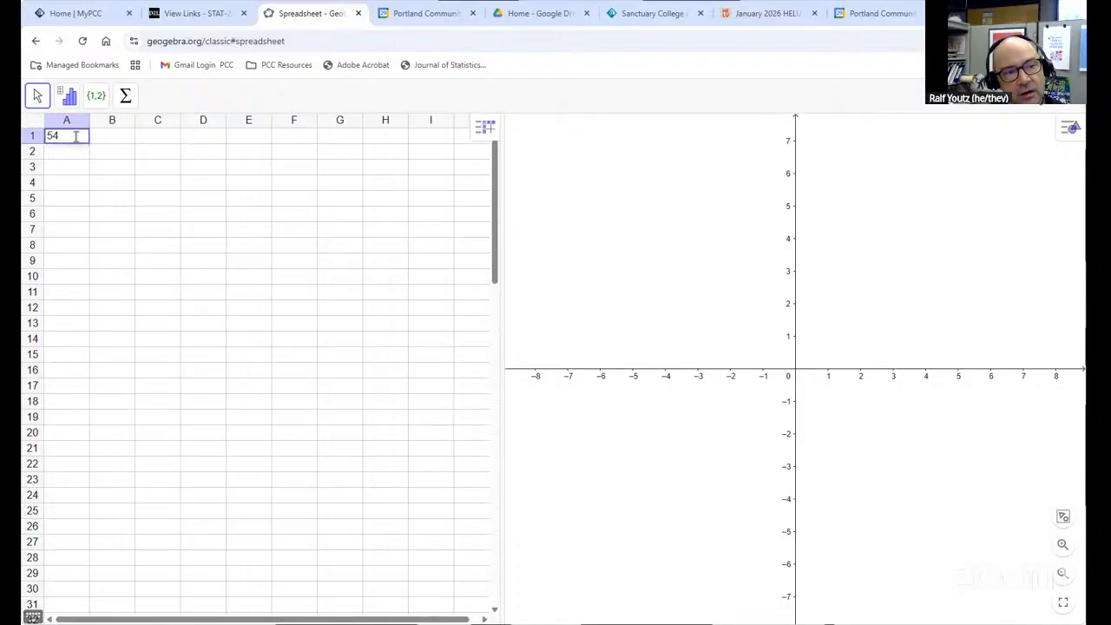
key("Return")
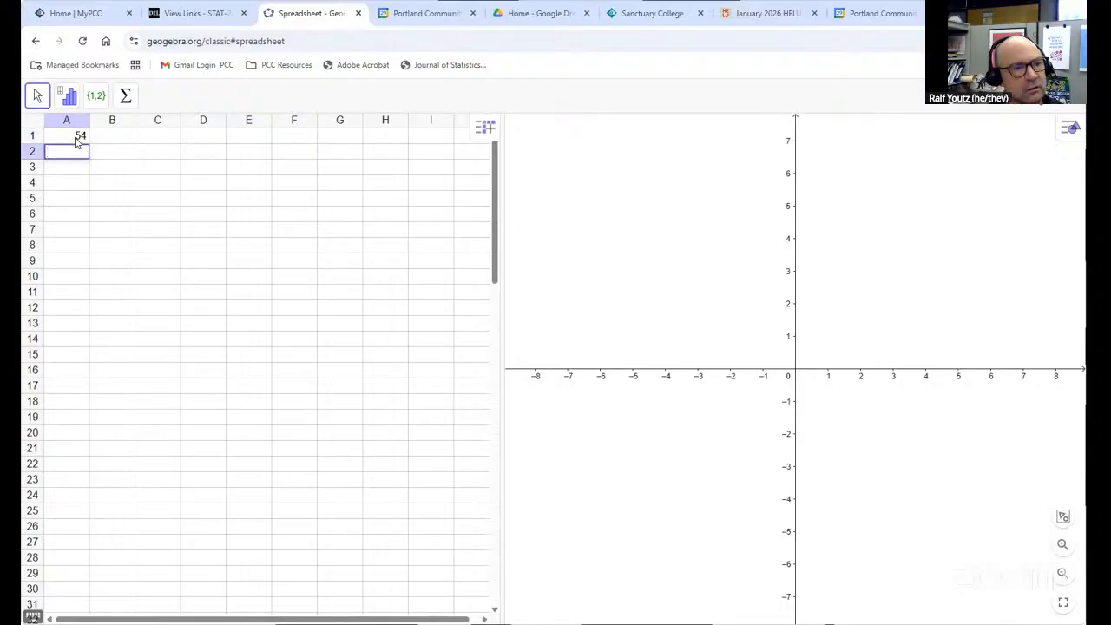
type("9")
key("Return")
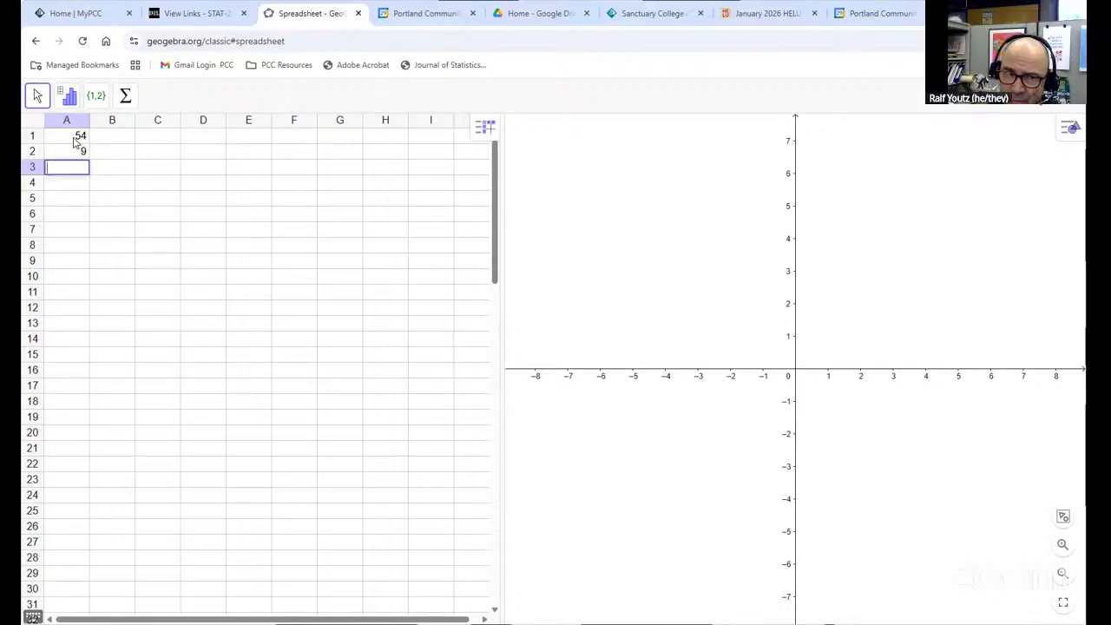
type("47")
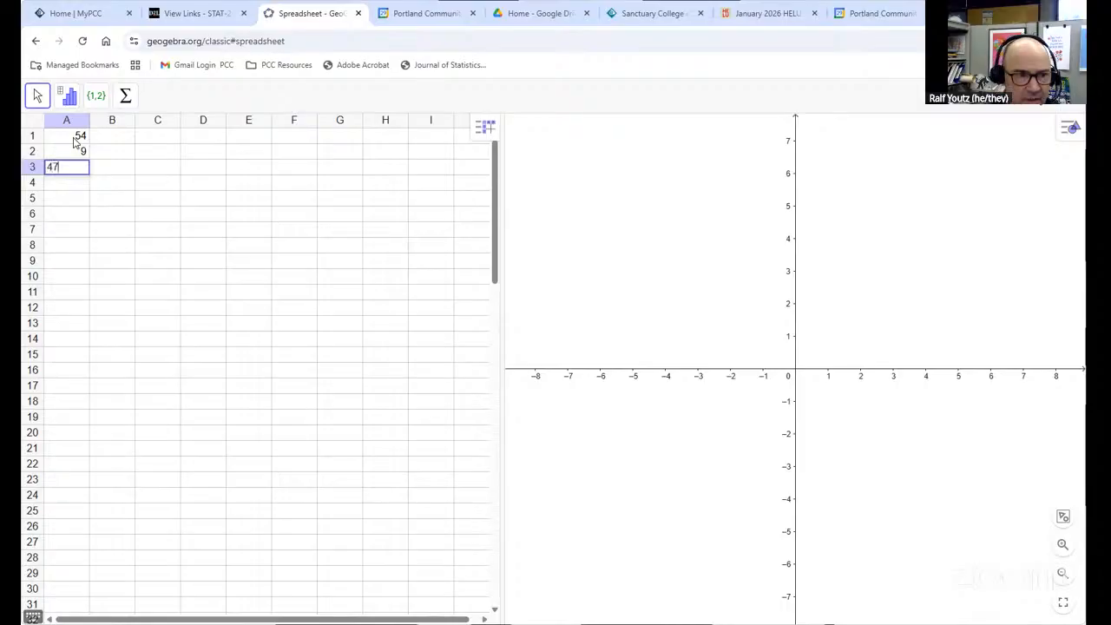
key("Return")
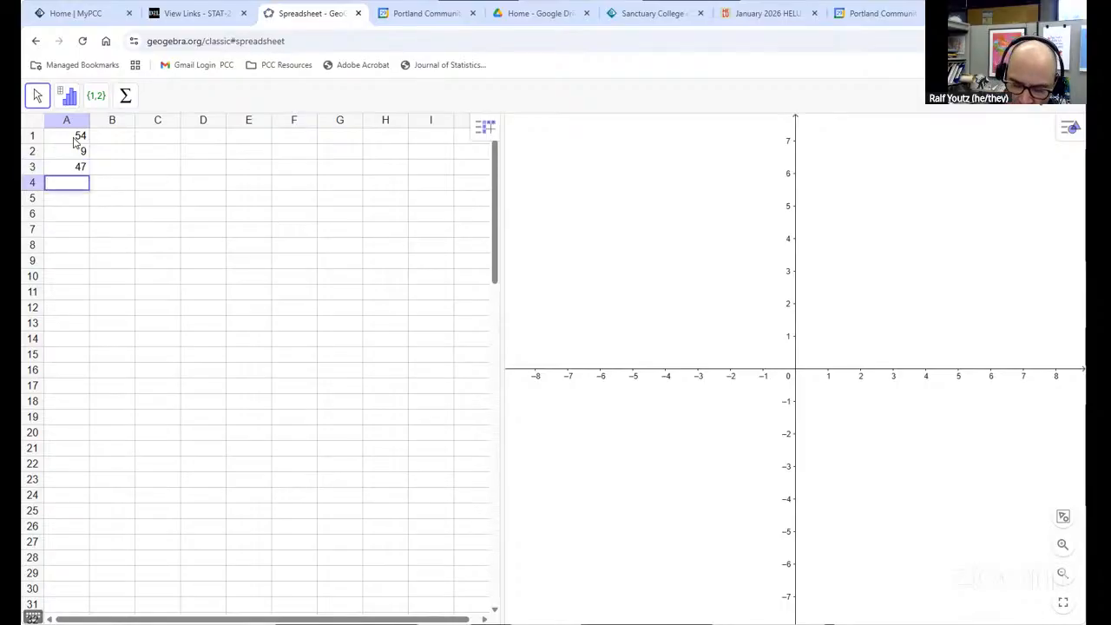
type("93")
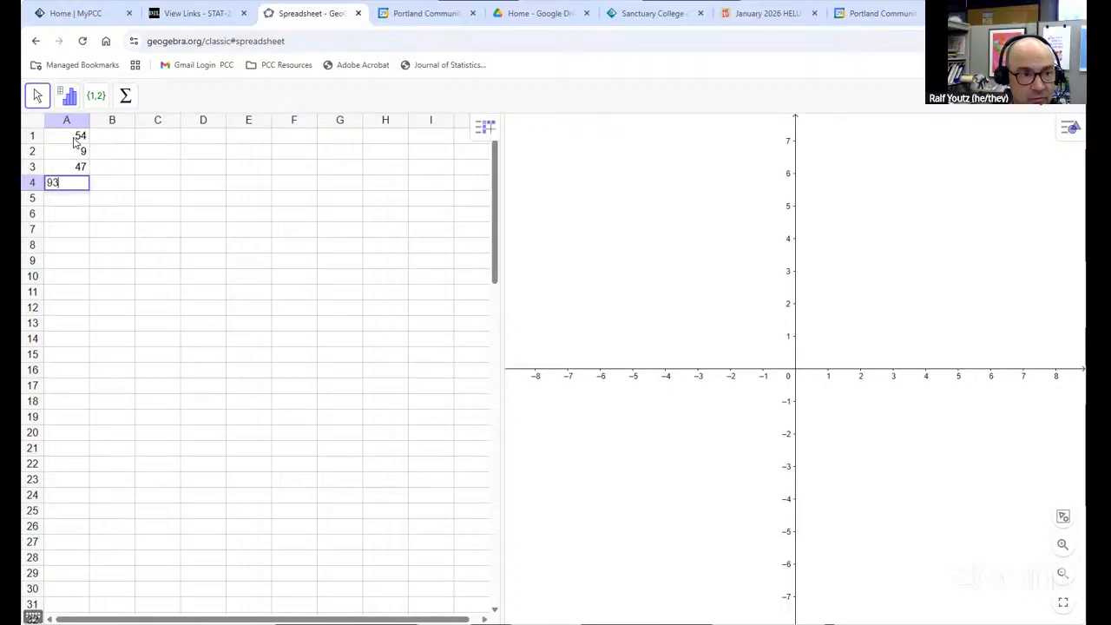
key("Return")
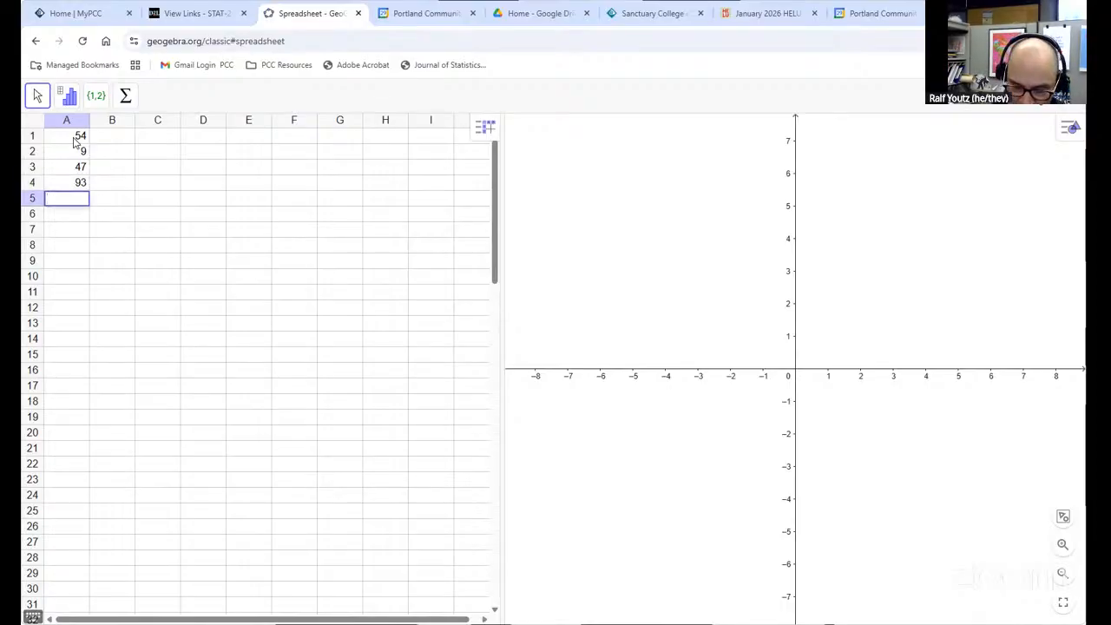
type("56")
key("Return")
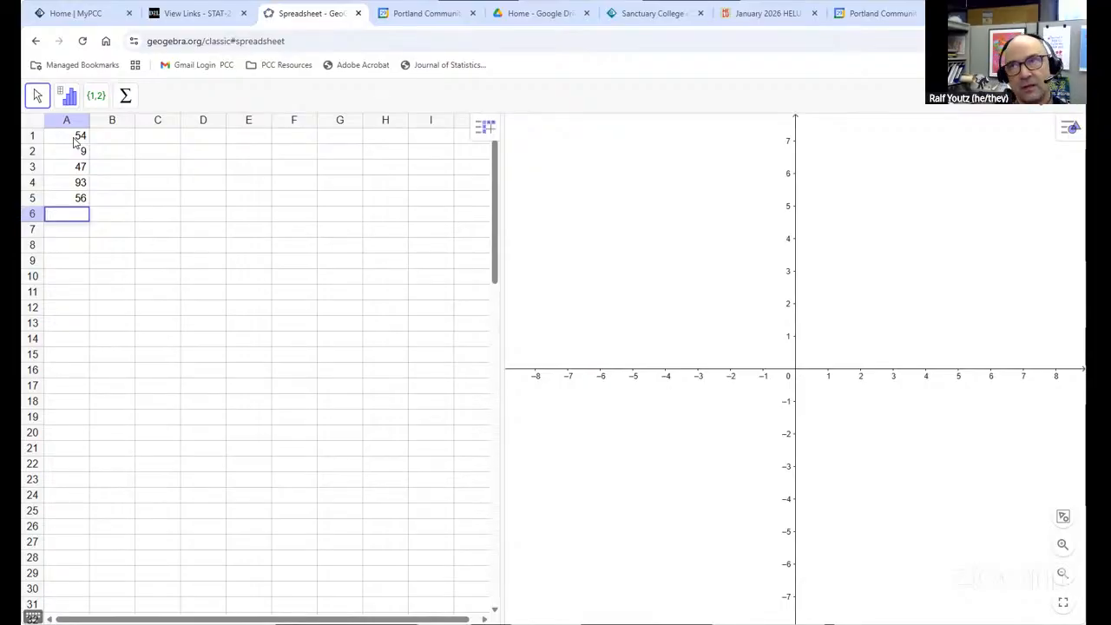
type("31")
key("Return")
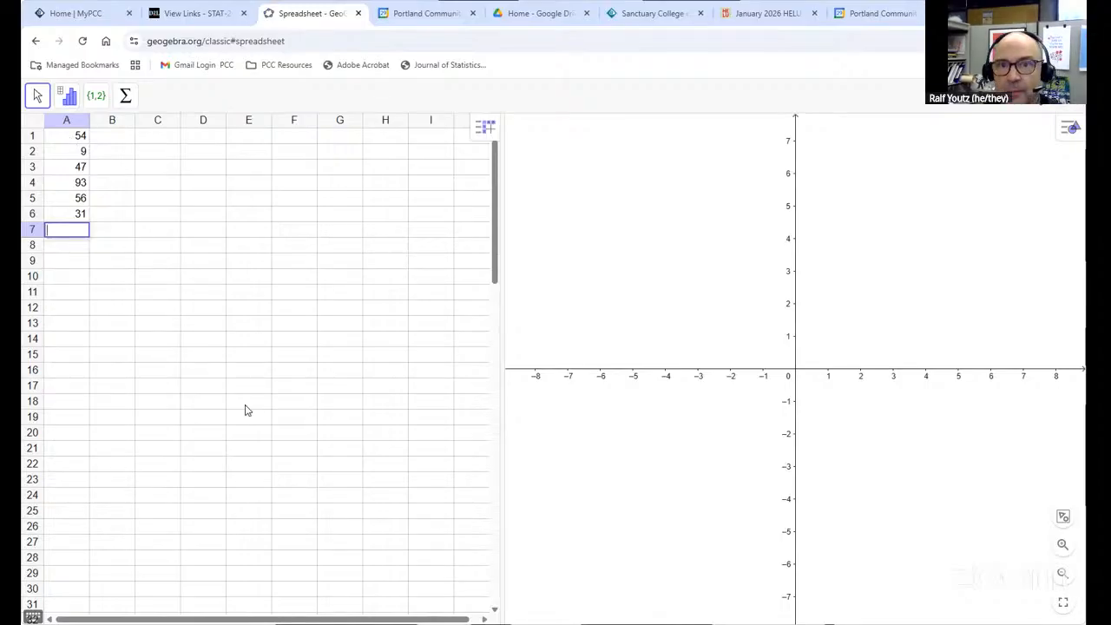
Select column A and run One Variable Analysis on it
left_click(69, 121)
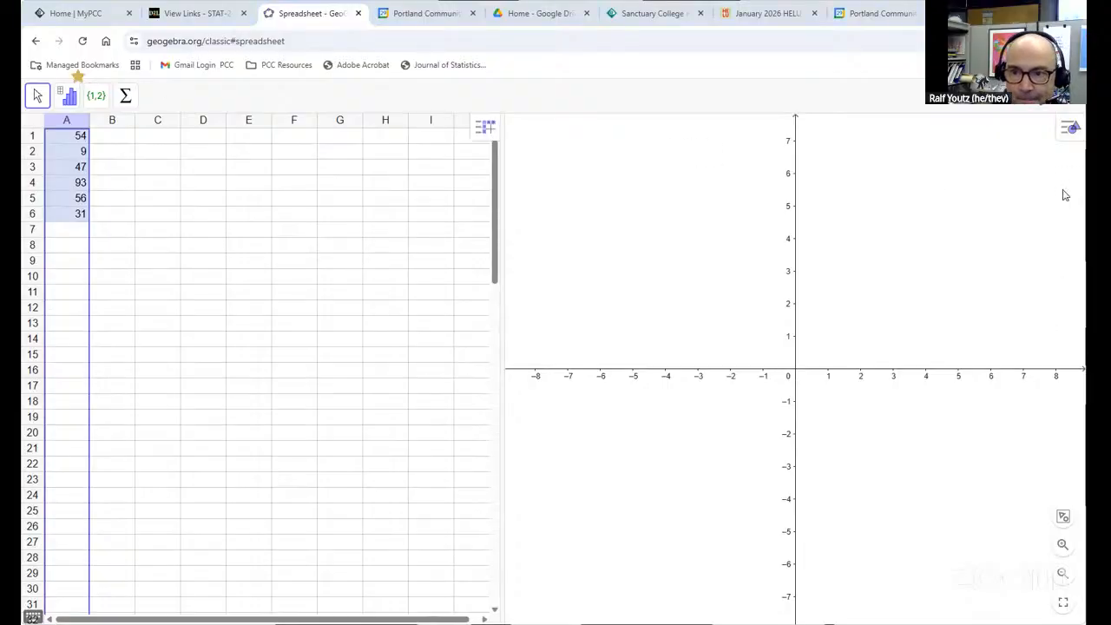
left_click(67, 98)
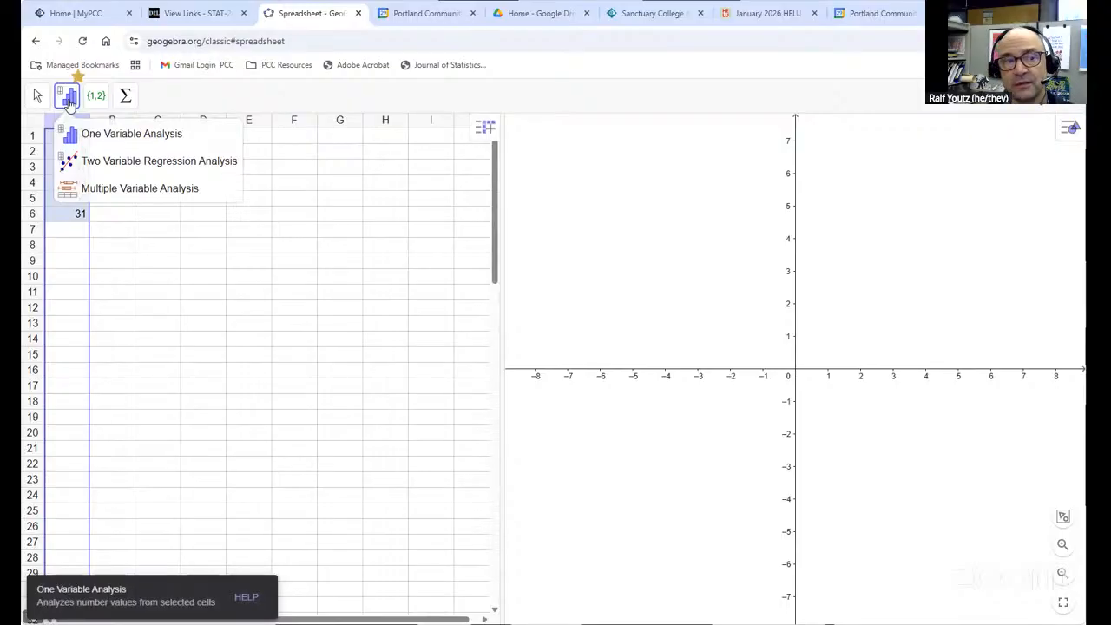
left_click(195, 140)
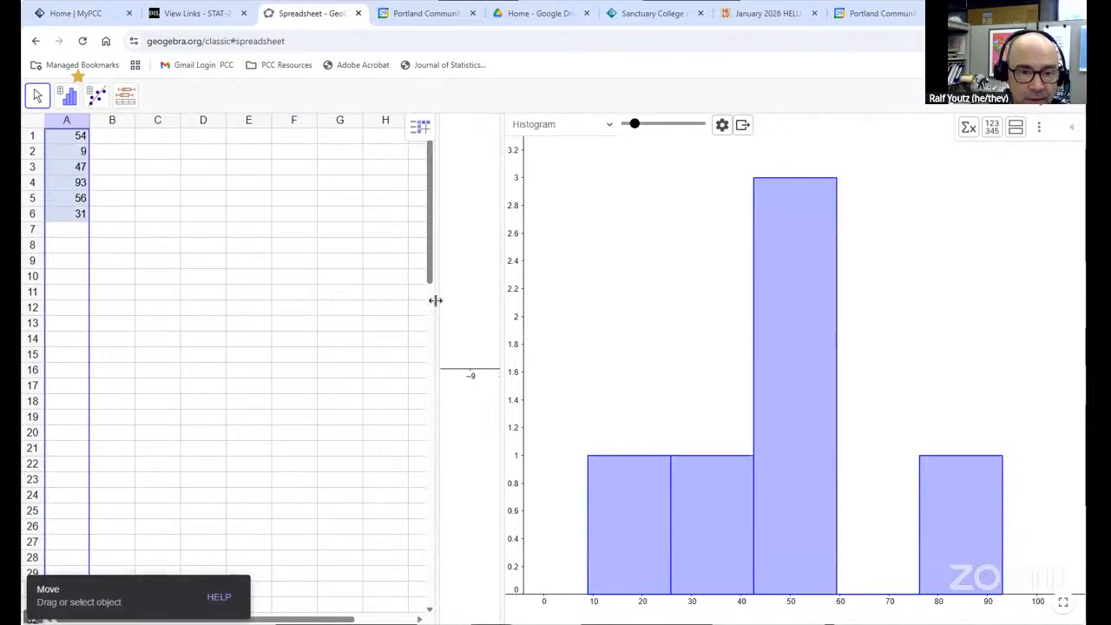
Widen the data analysis panel over the graphics area and switch its plot type to Dot Plot
left_click_drag(434, 301, 172, 299)
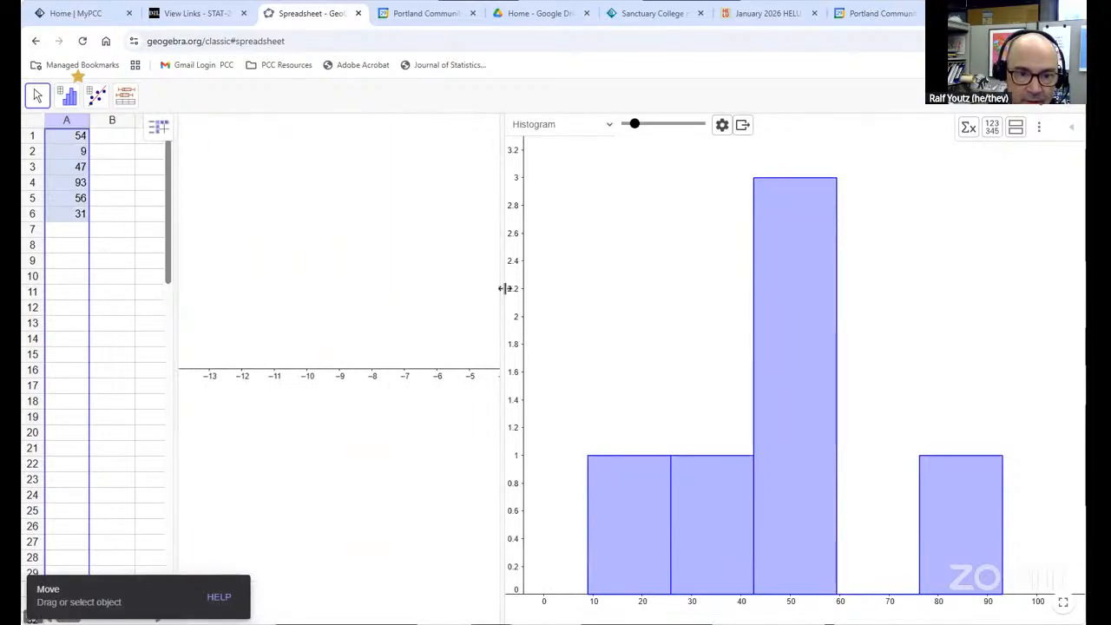
left_click_drag(507, 288, 177, 328)
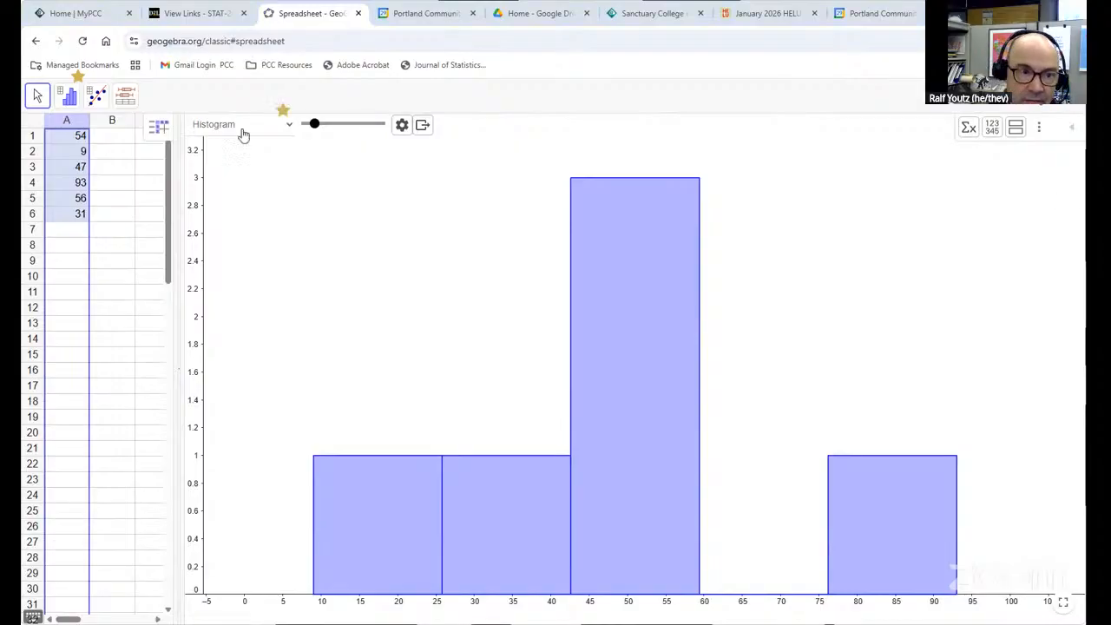
left_click(276, 128)
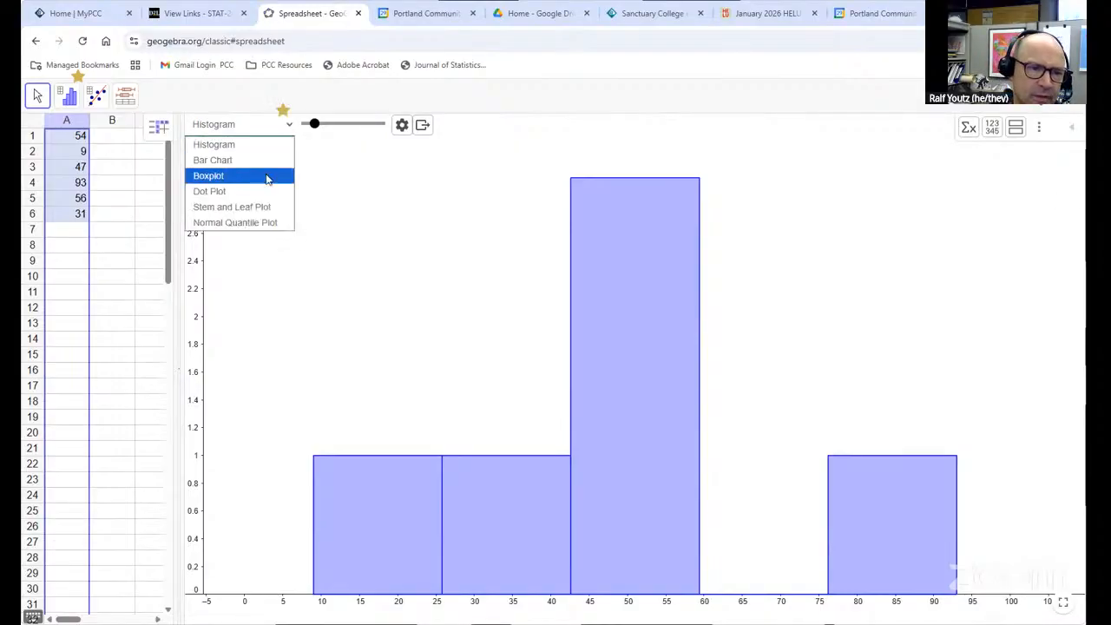
left_click(265, 186)
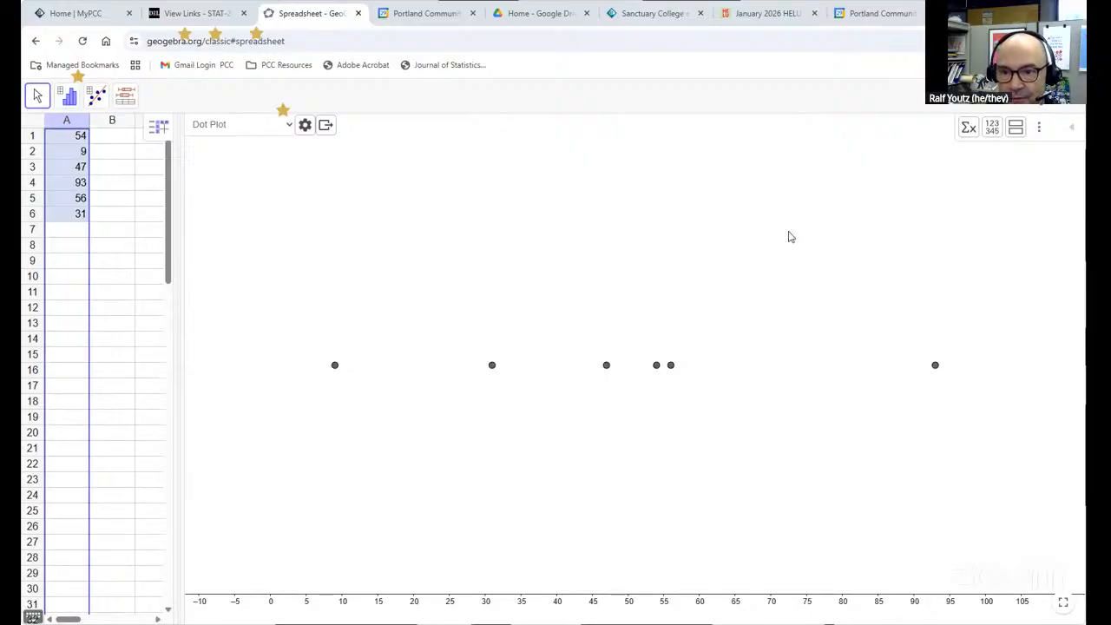
Show the statistics table in the analysis panel and narrow its column
left_click(969, 127)
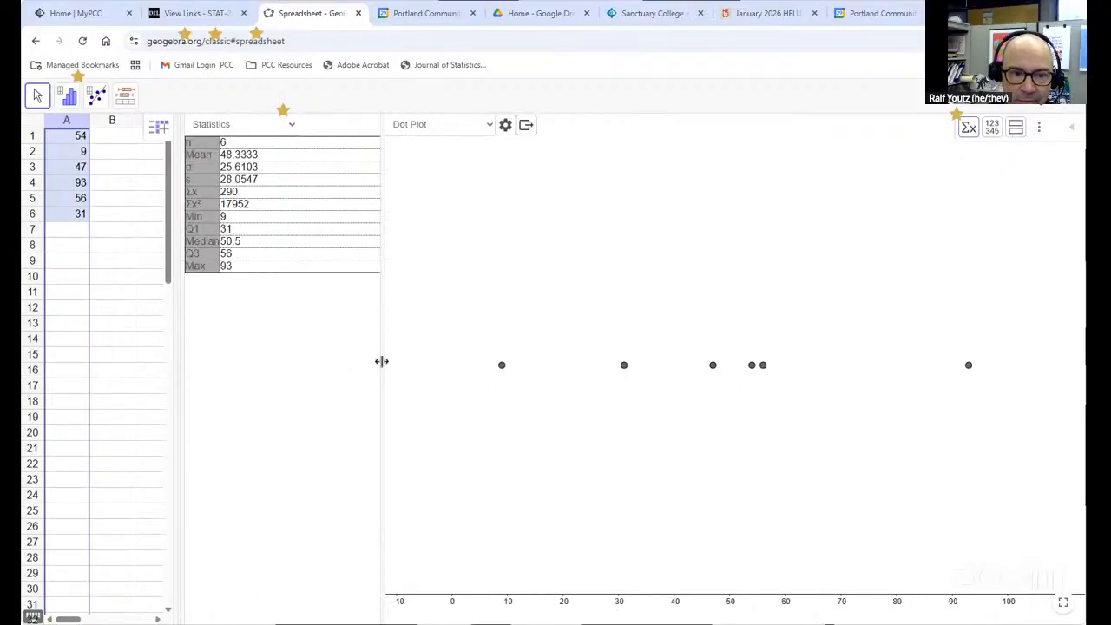
left_click_drag(381, 362, 310, 356)
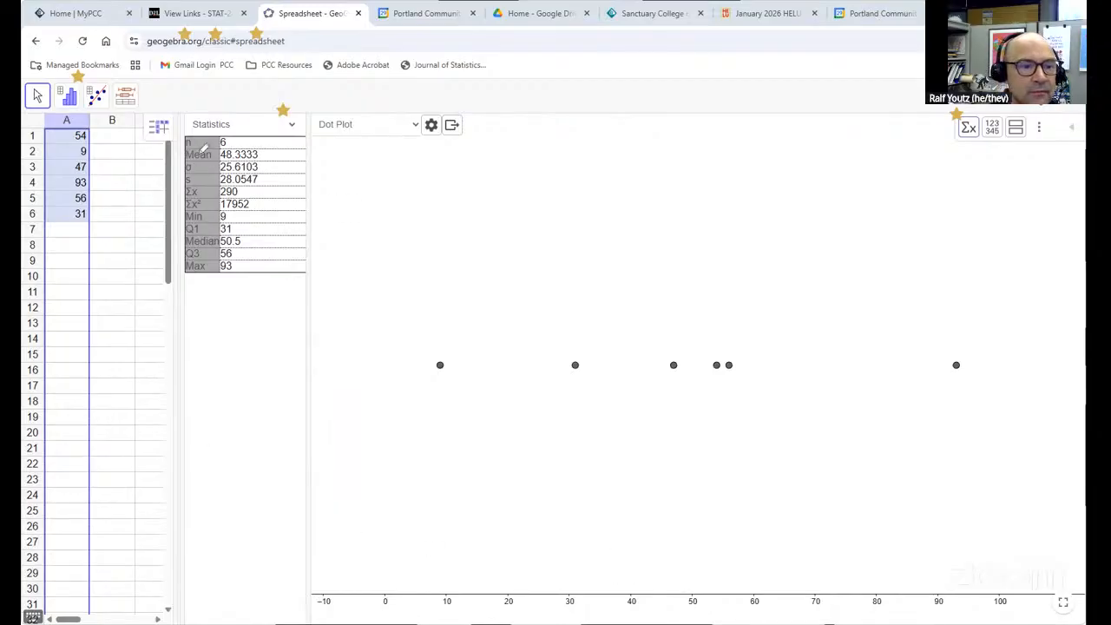
Review the mean, standard deviation, n, minimum, quartiles, median and maximum in the statistics table
left_click_drag(266, 155, 181, 154)
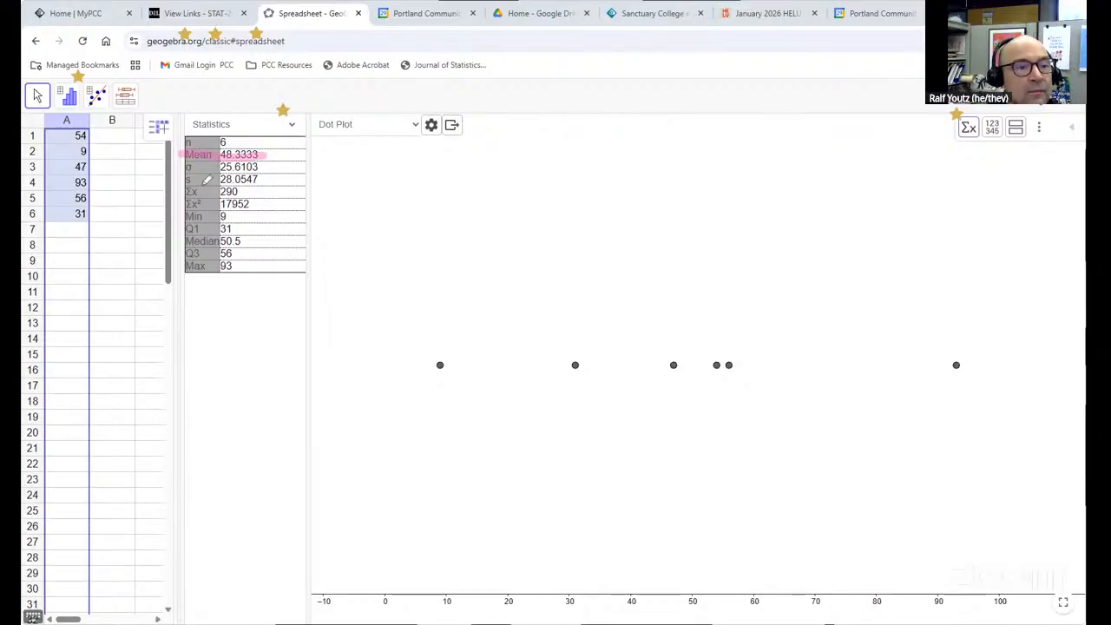
left_click_drag(175, 179, 271, 179)
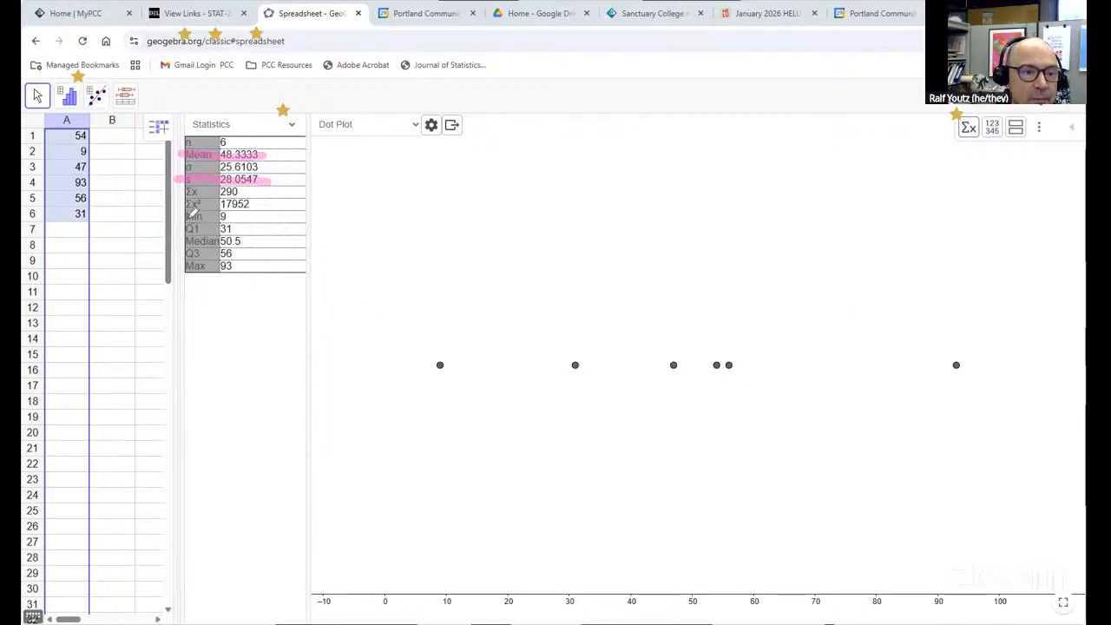
mouse_move(185, 216)
left_mouse_down()
mouse_move(227, 216)
mouse_move(217, 229)
mouse_move(238, 229)
mouse_move(217, 240)
mouse_move(245, 240)
left_mouse_up()
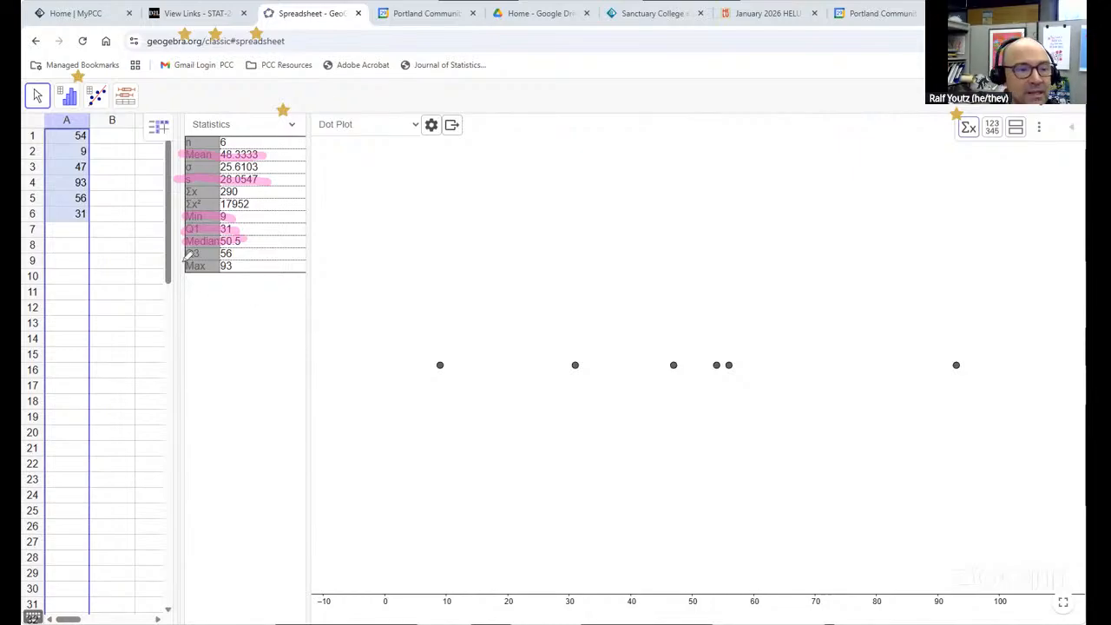
mouse_move(186, 253)
left_mouse_down()
mouse_move(244, 253)
mouse_move(230, 266)
mouse_move(245, 266)
left_mouse_up()
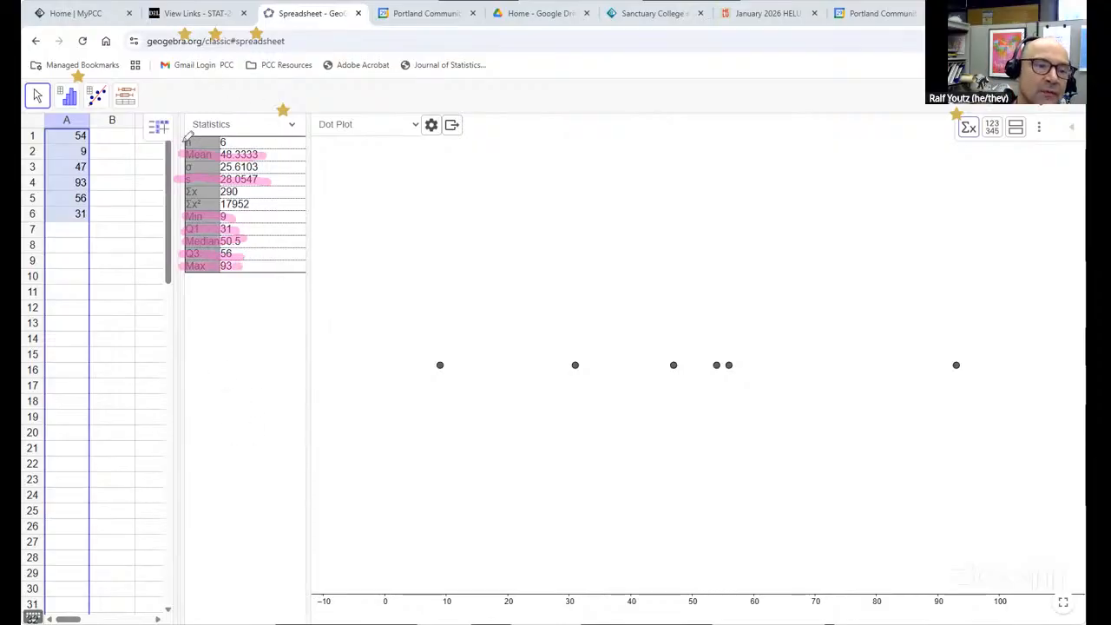
left_click_drag(184, 142, 214, 142)
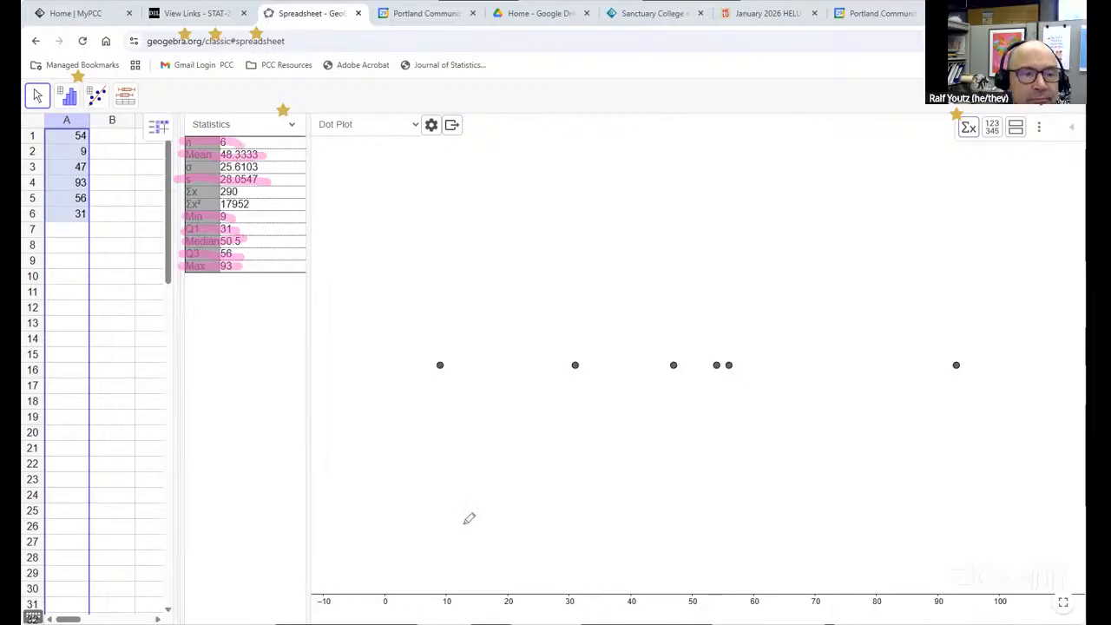
mouse_move(957, 130)
left_mouse_down()
mouse_move(972, 146)
mouse_move(992, 113)
left_mouse_up()
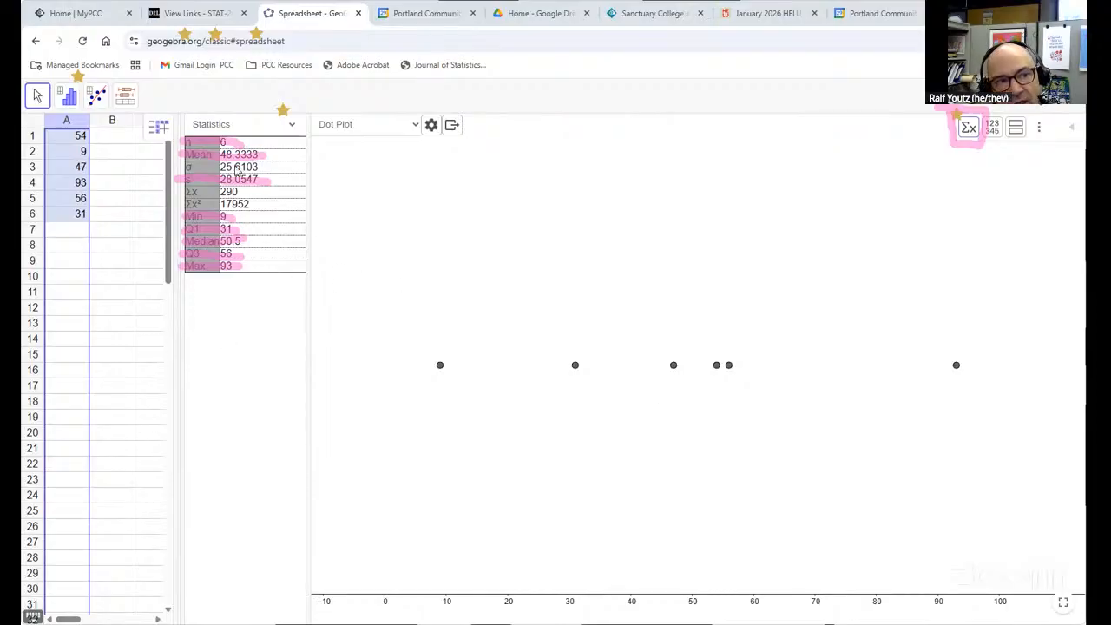
left_click_drag(150, 50, 286, 51)
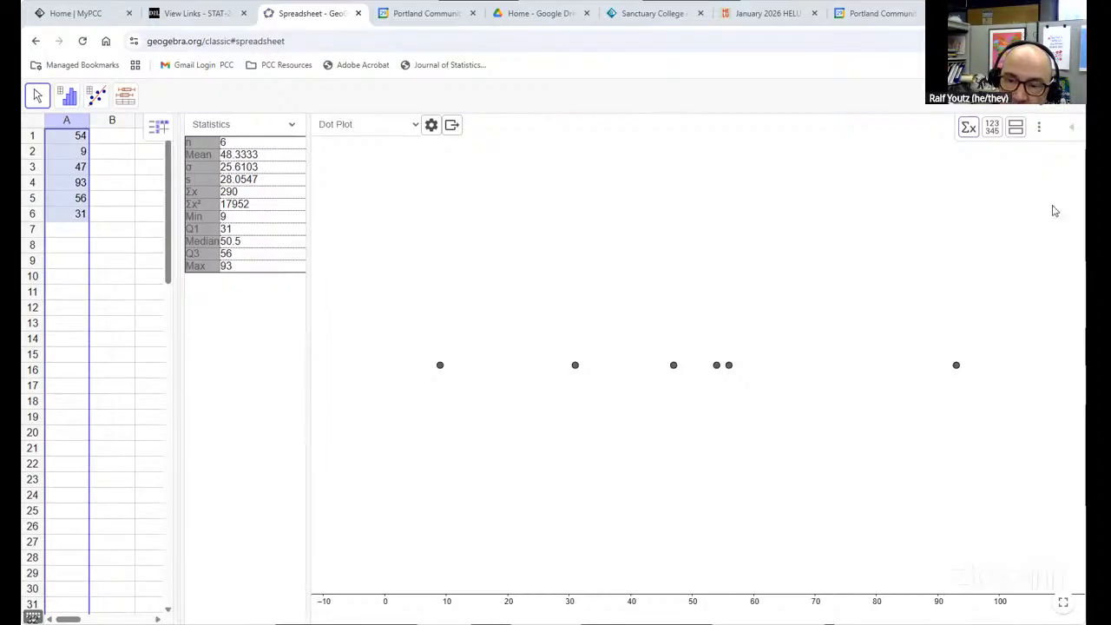
Show a second plot in the analysis panel and set its type to Dot Plot
left_click(1017, 130)
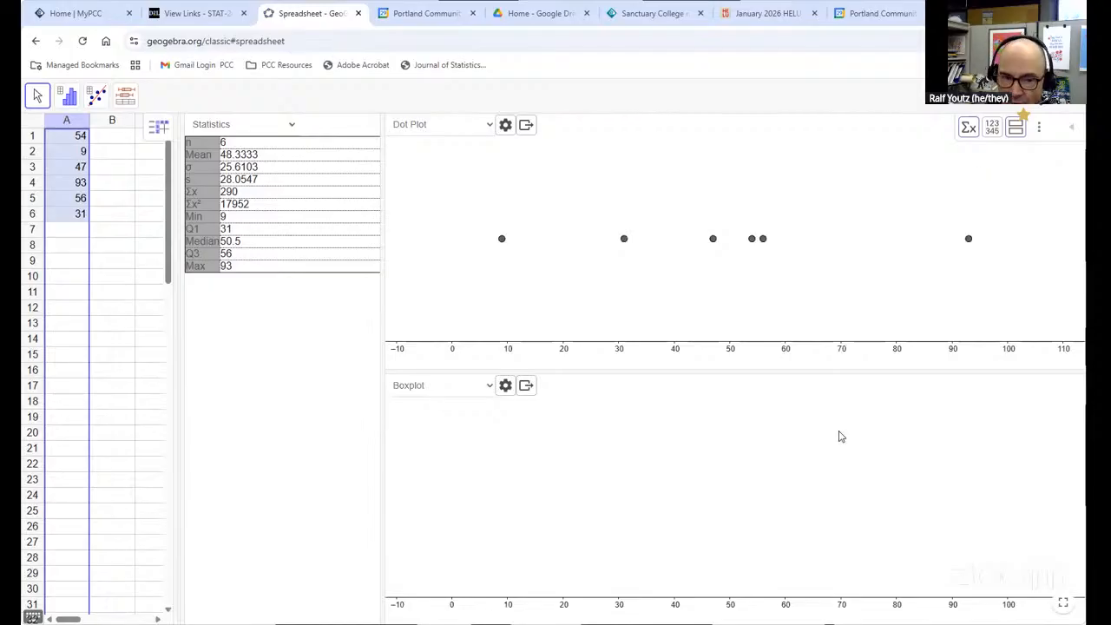
left_click(526, 385)
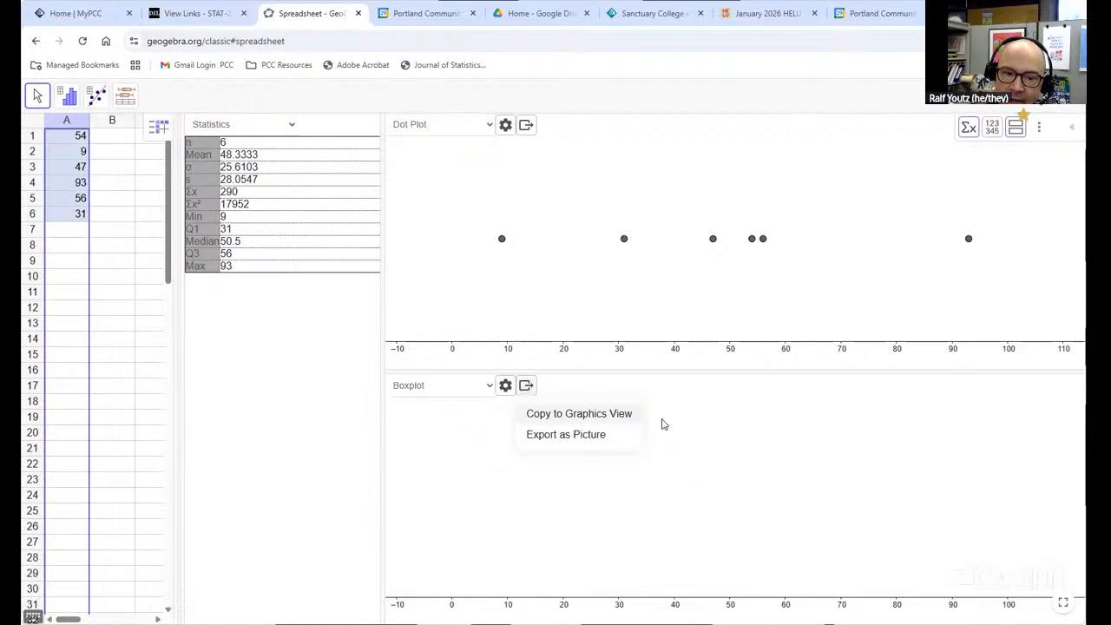
left_click(412, 390)
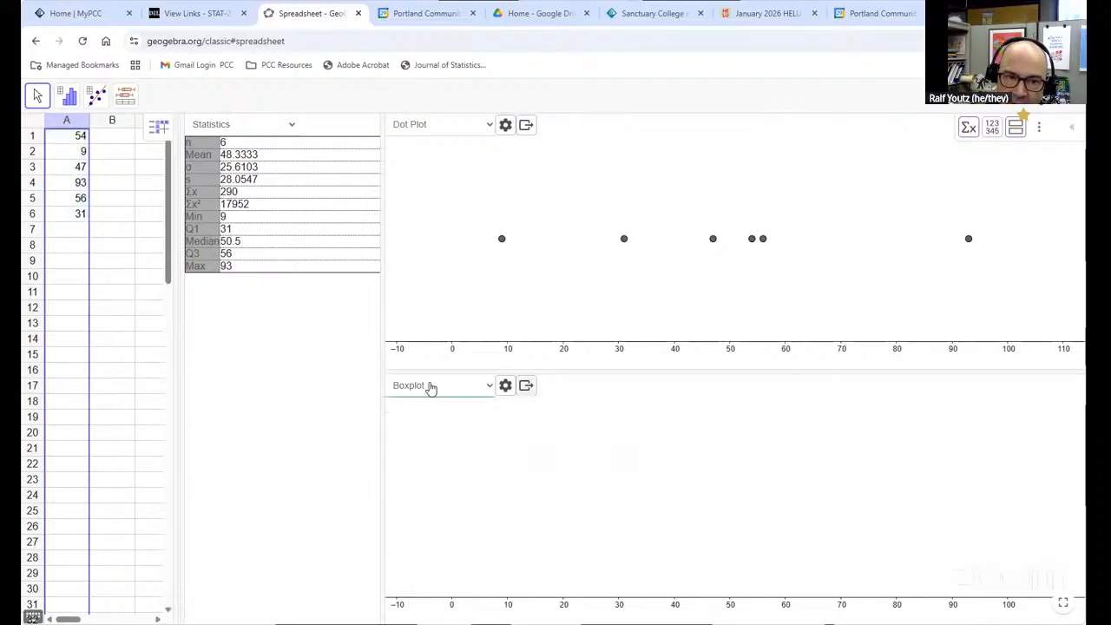
left_click(435, 388)
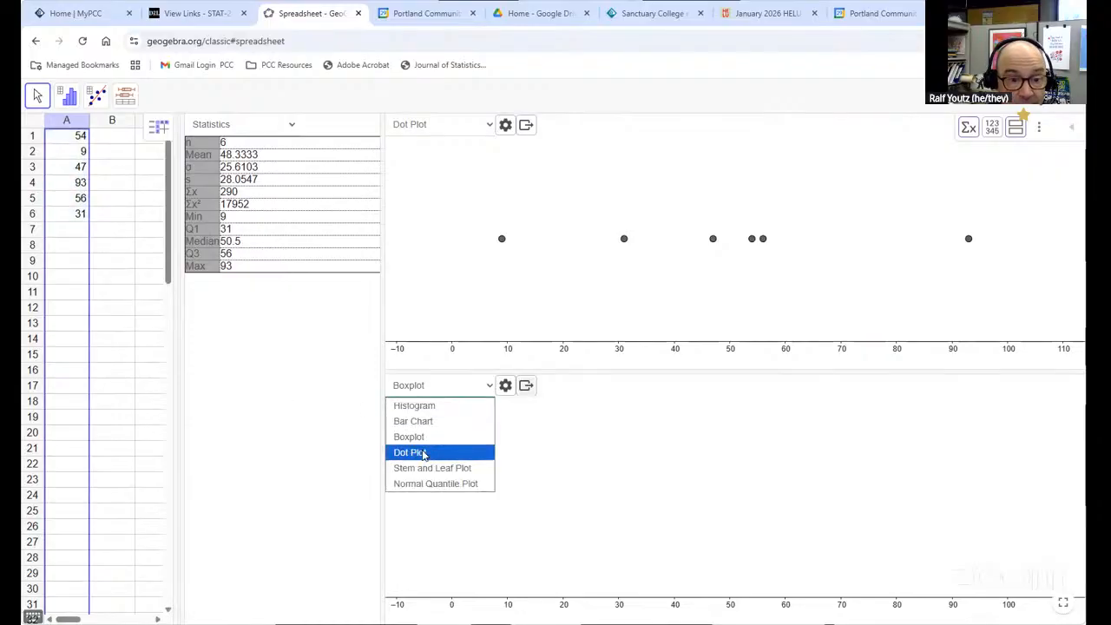
left_click(423, 454)
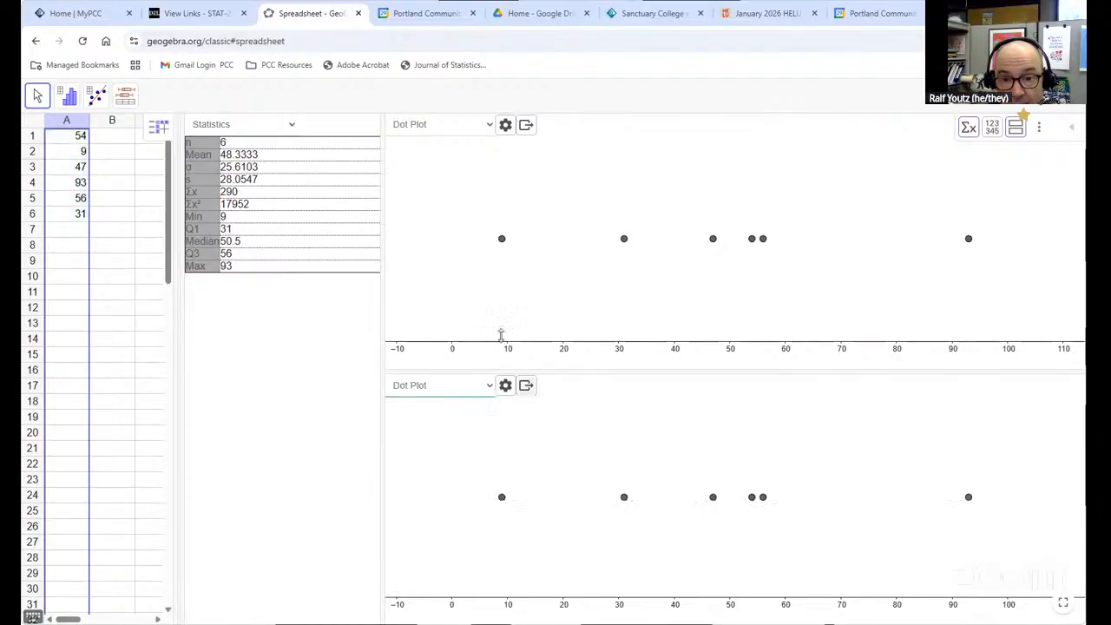
Set the lower plot type to Boxplot and enlarge the upper plot by lowering the divider between the plots
left_click(435, 387)
left_click(438, 438)
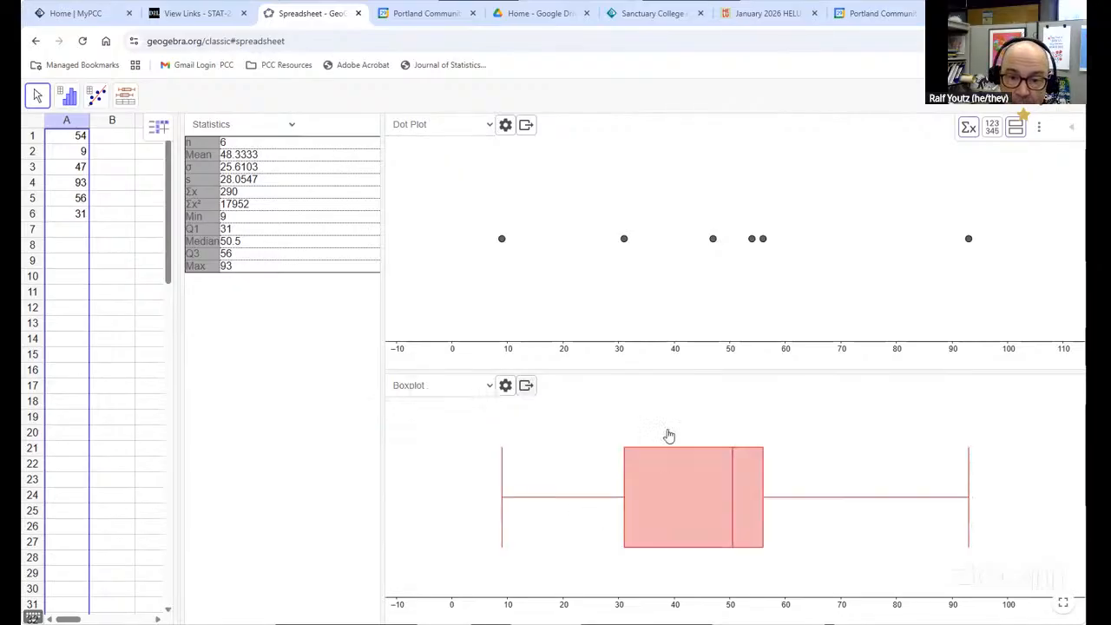
left_click_drag(667, 370, 669, 383)
left_click_drag(668, 438, 665, 450)
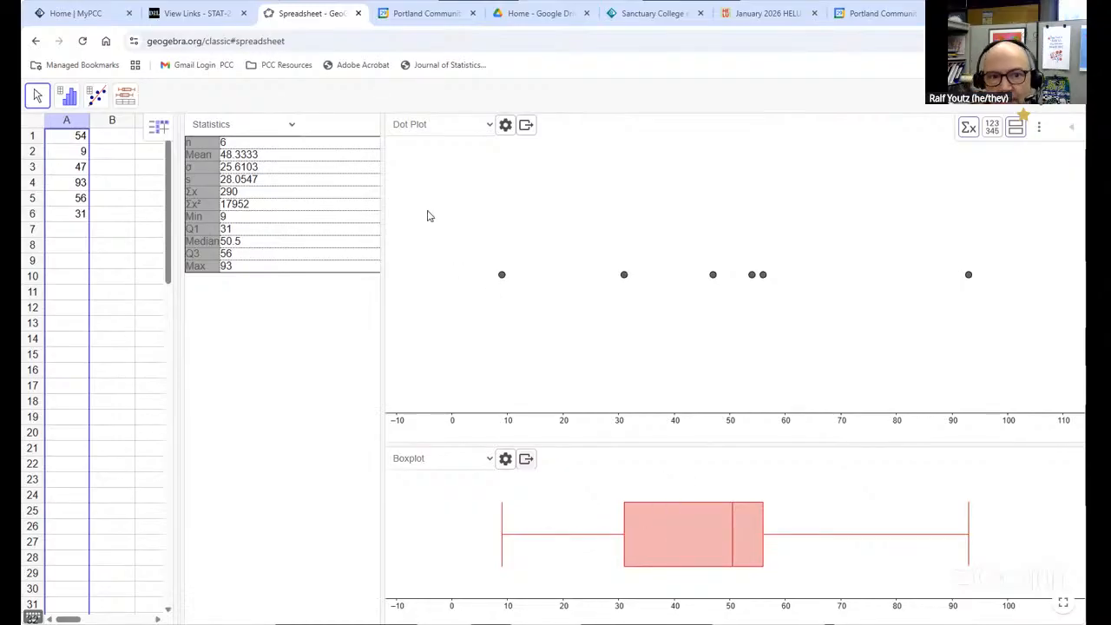
Switch the upper plot to Histogram and turn on Set Classes Manually in its options
left_click(430, 130)
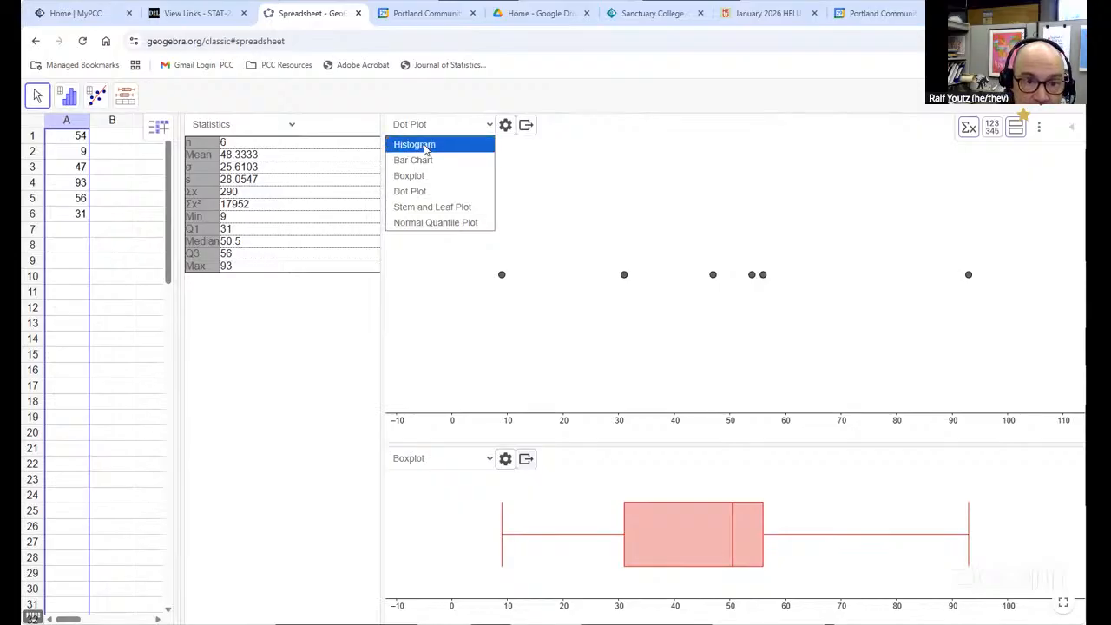
left_click(427, 149)
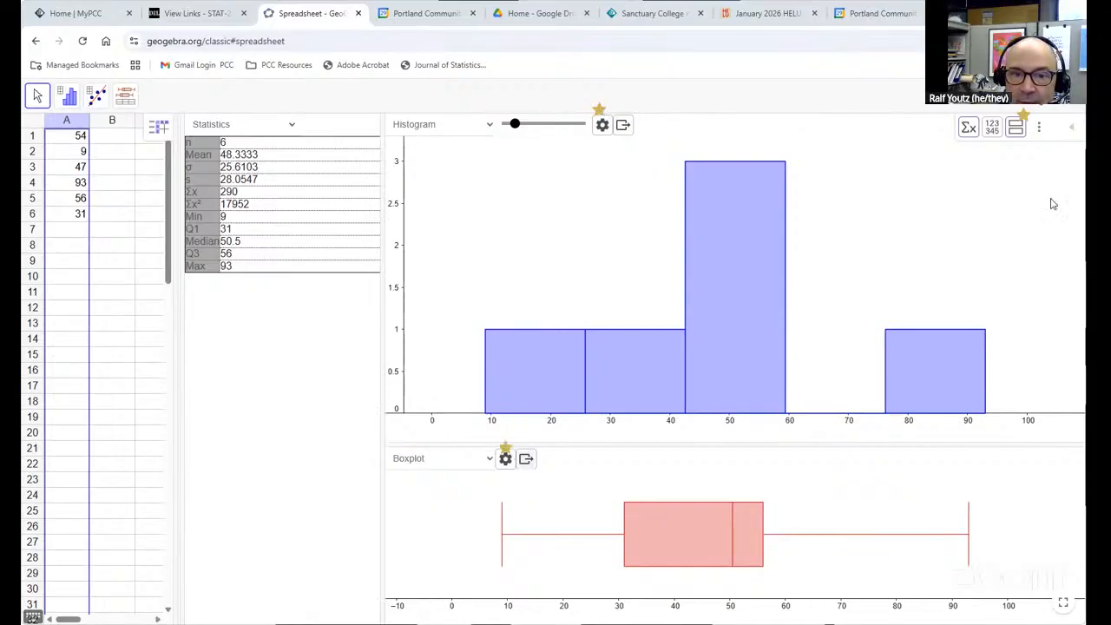
left_click(602, 126)
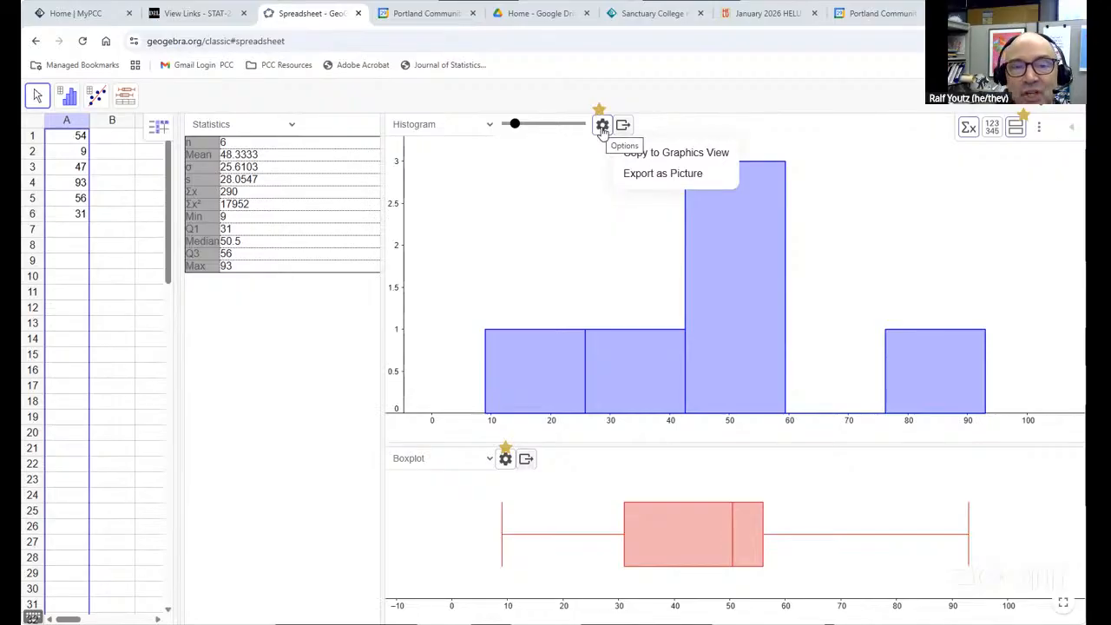
left_click(602, 126)
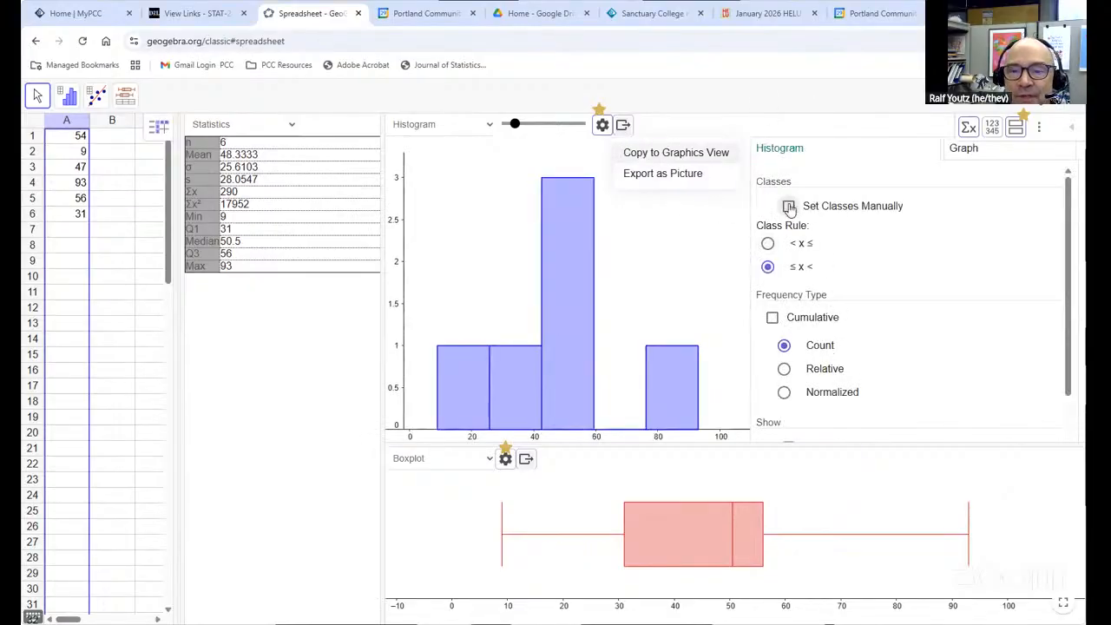
left_click(789, 207)
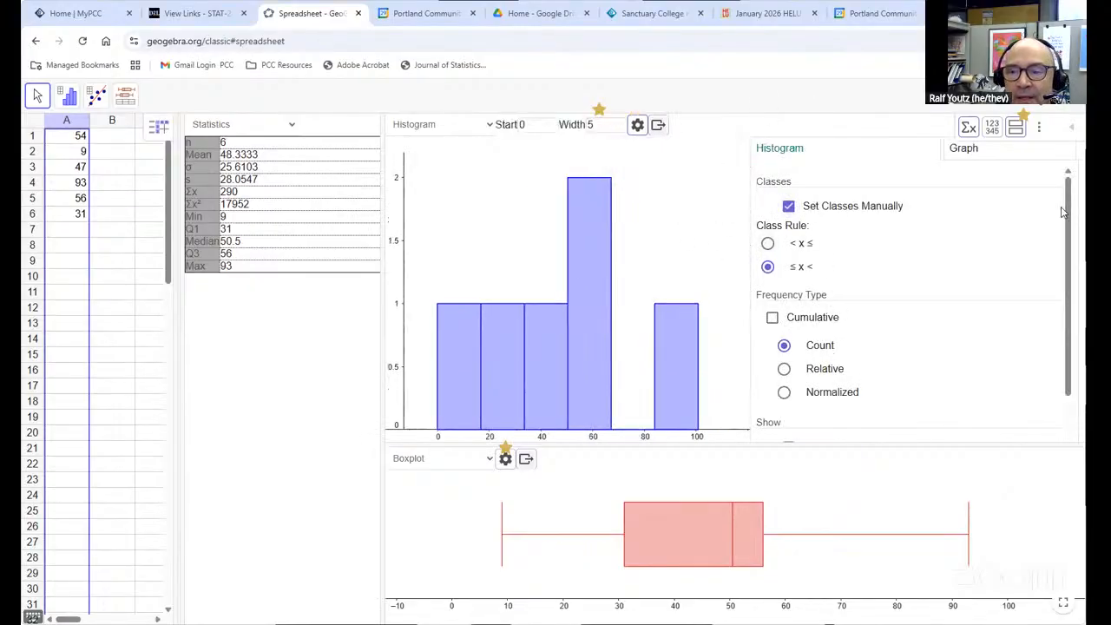
Set the histogram's class width to 10 and close the histogram options
left_click(534, 124)
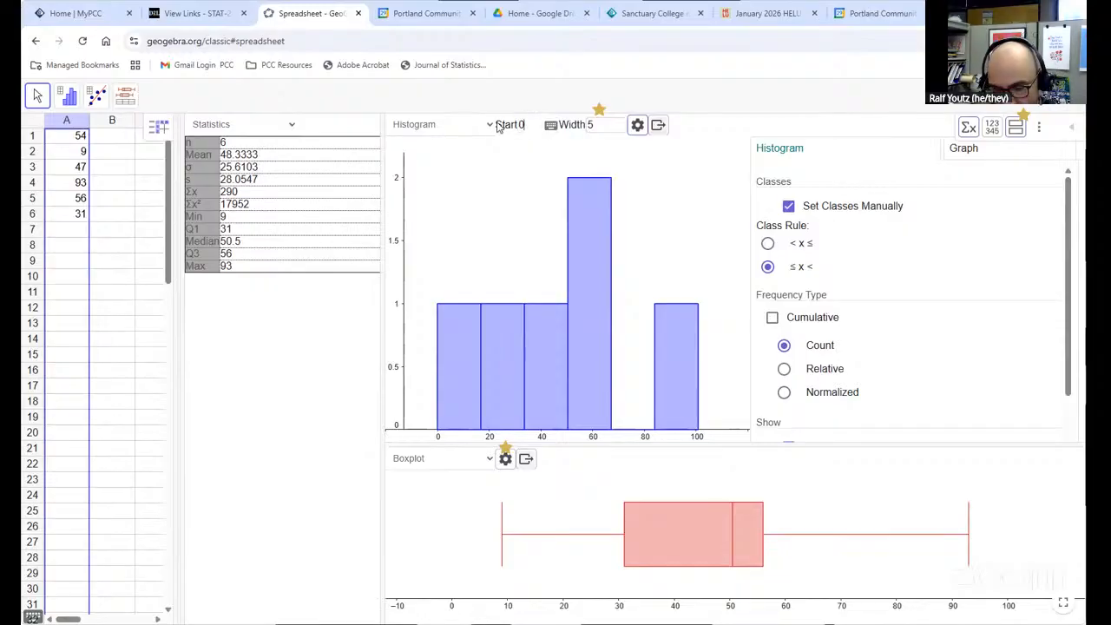
left_click(590, 124)
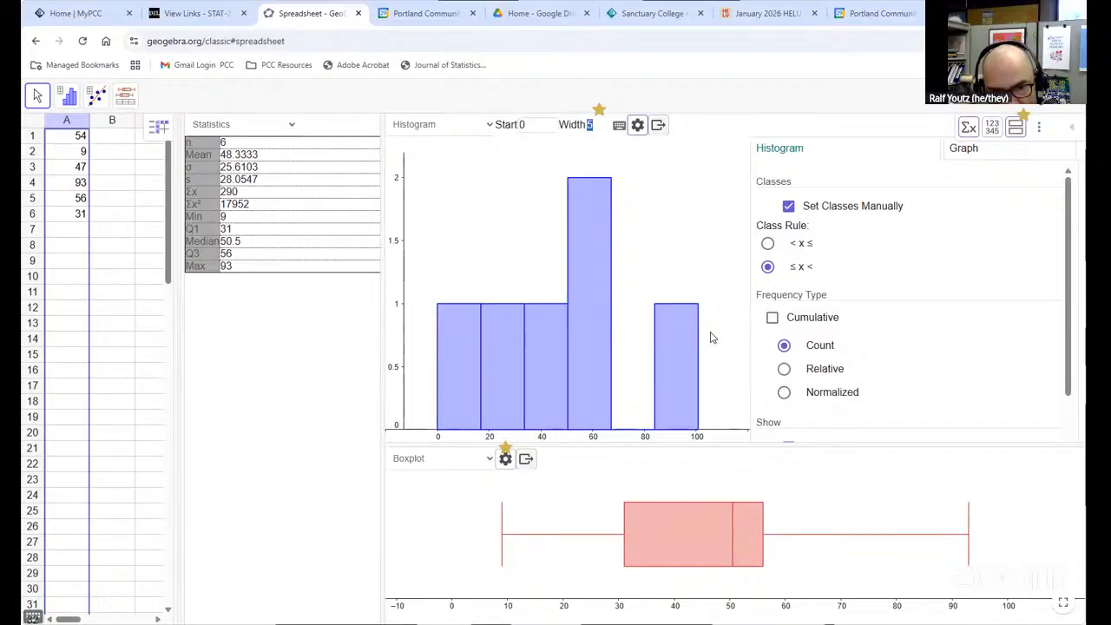
type("10")
key("Return")
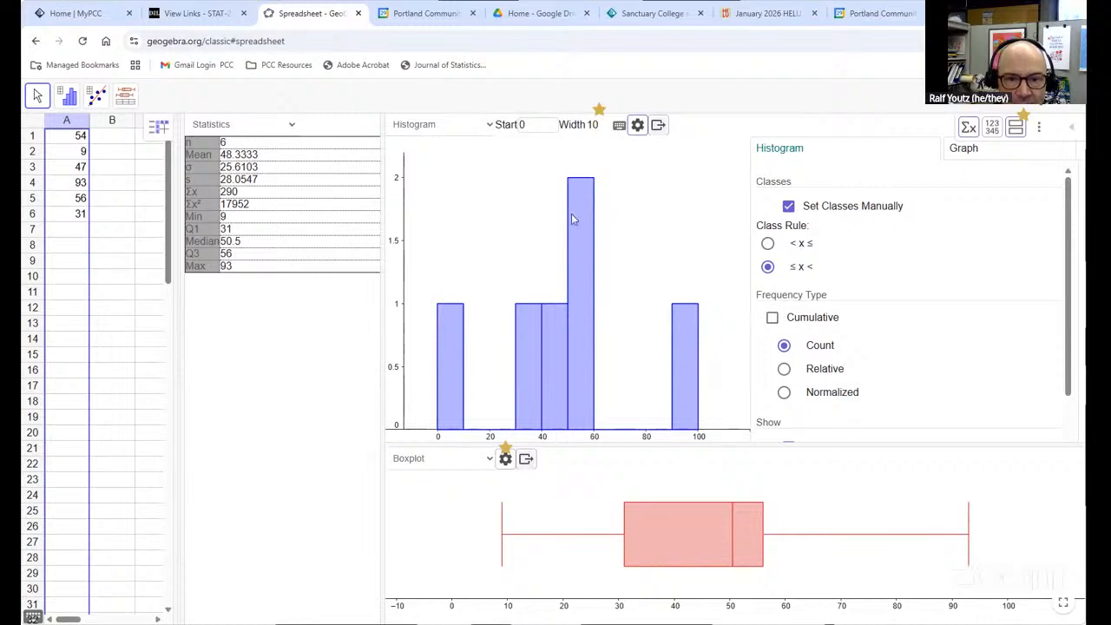
left_click(636, 125)
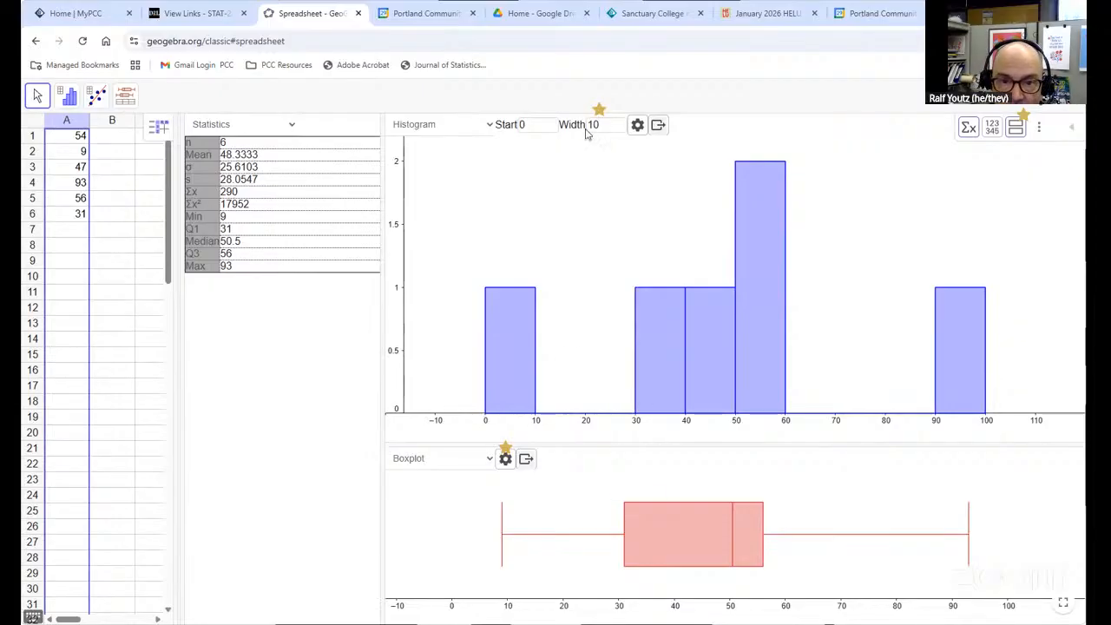
Turn on Show Outliers for the boxplot and close its options
left_click(507, 465)
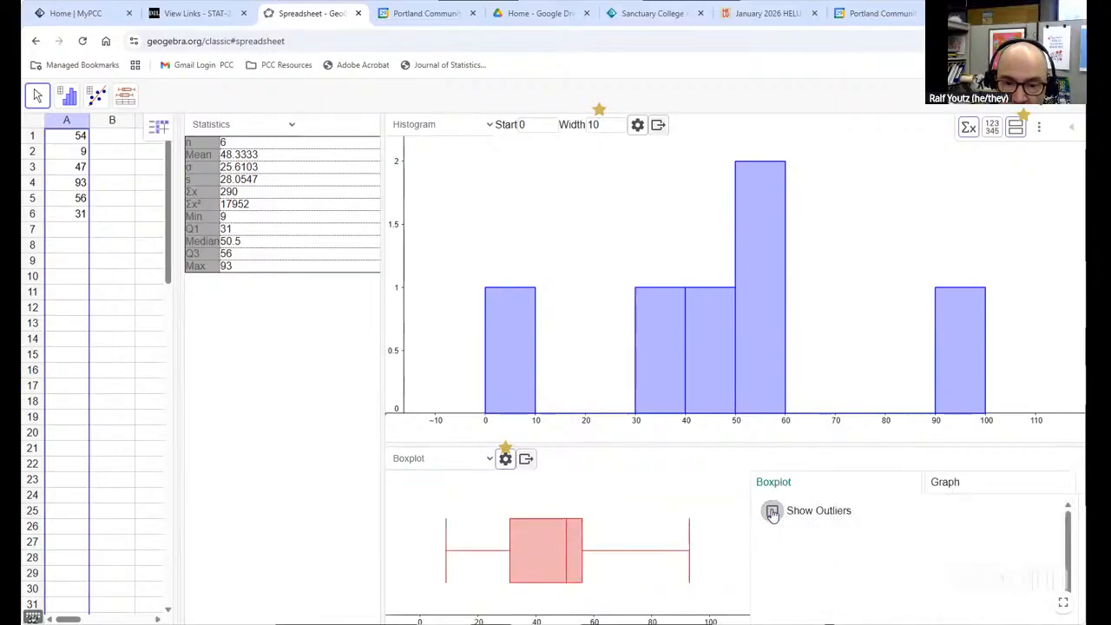
left_click(772, 511)
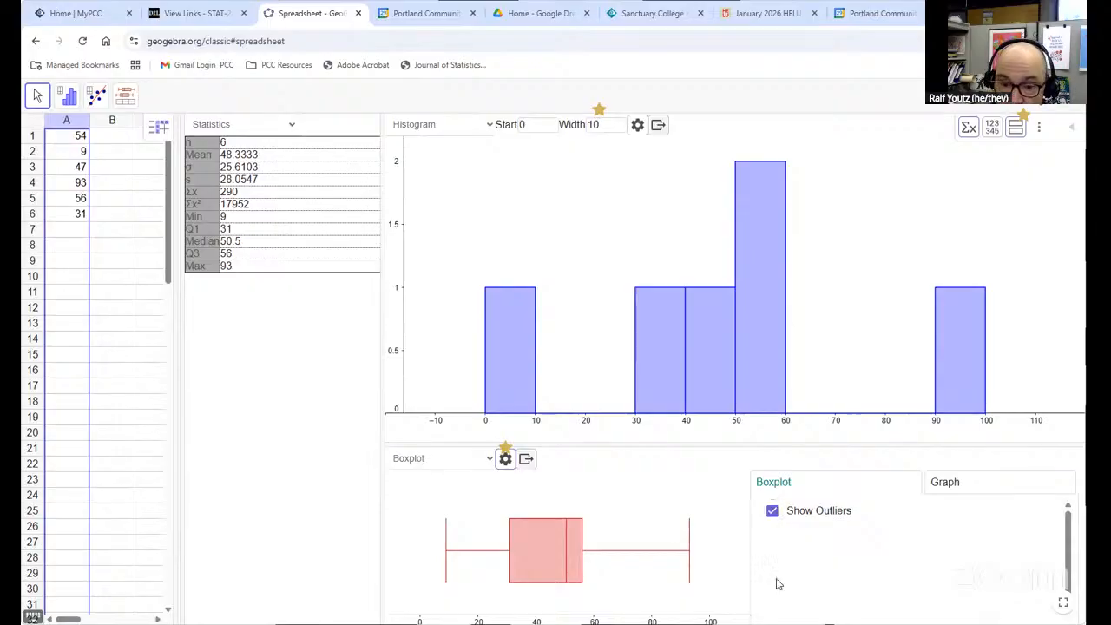
left_click(508, 466)
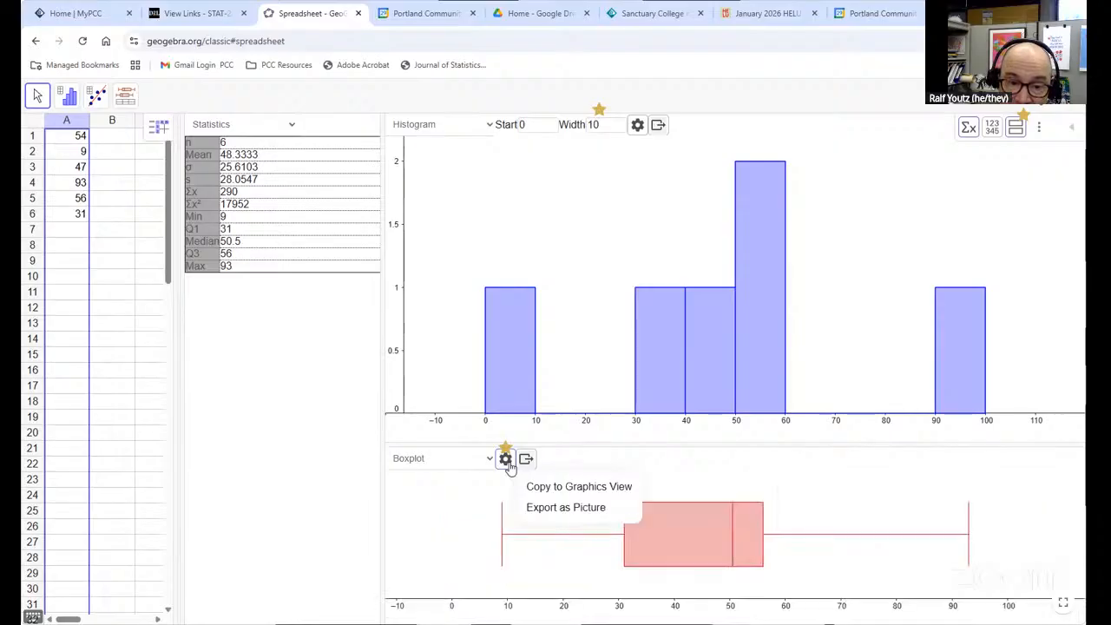
left_click(866, 502)
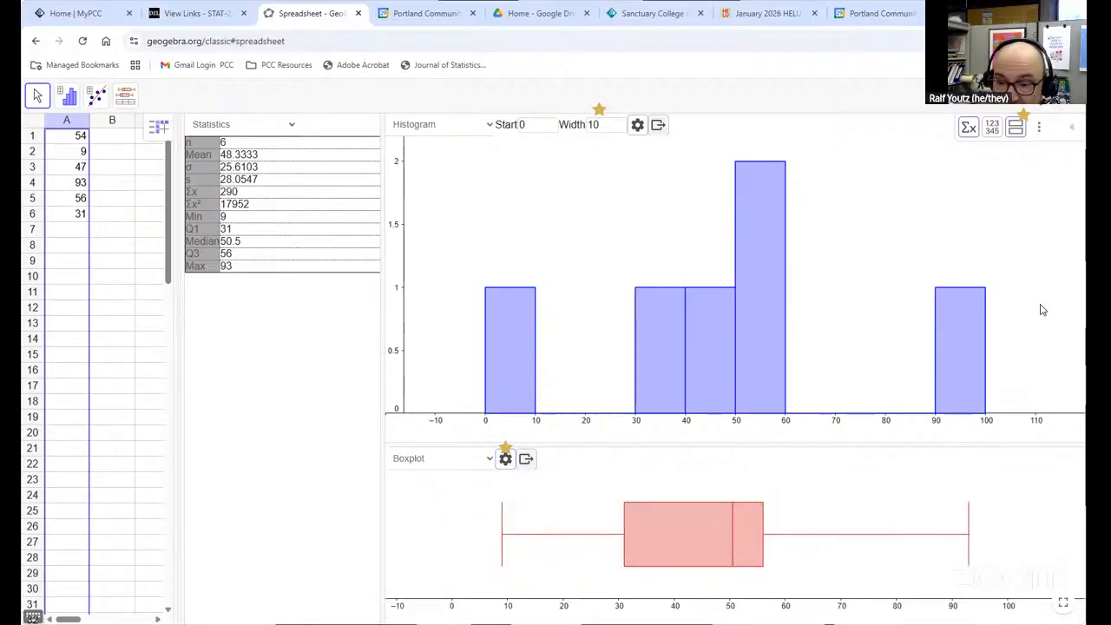